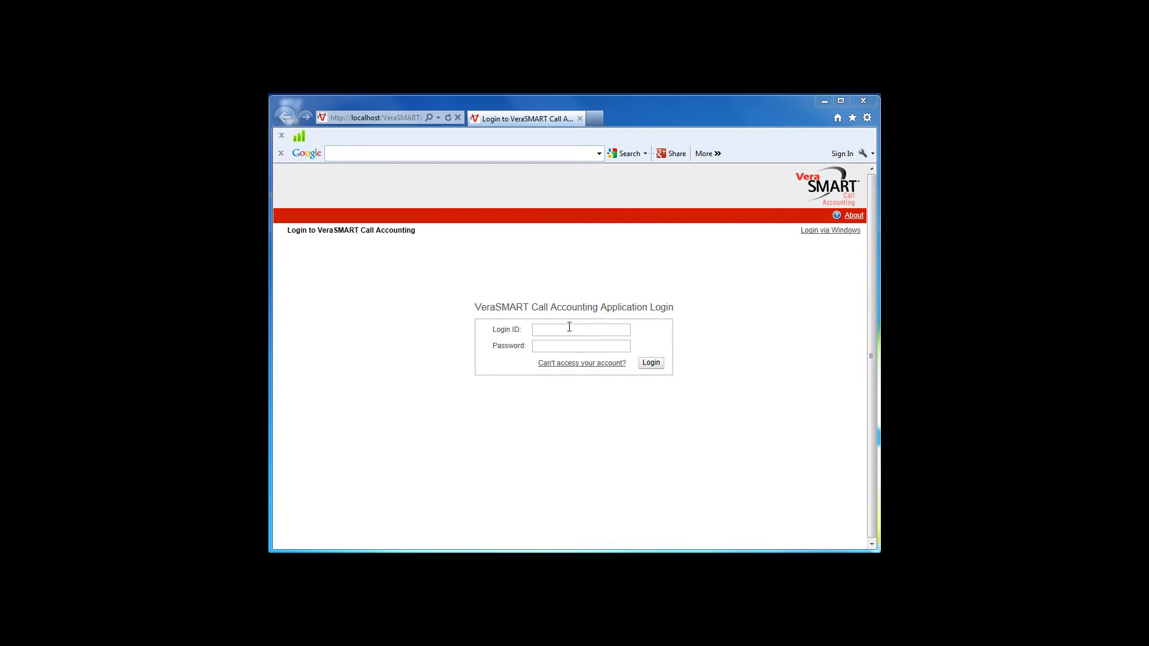
Step: Log in with the login ID telecomdetective and the account password
left_click(571, 329)
type("telecomdetective")
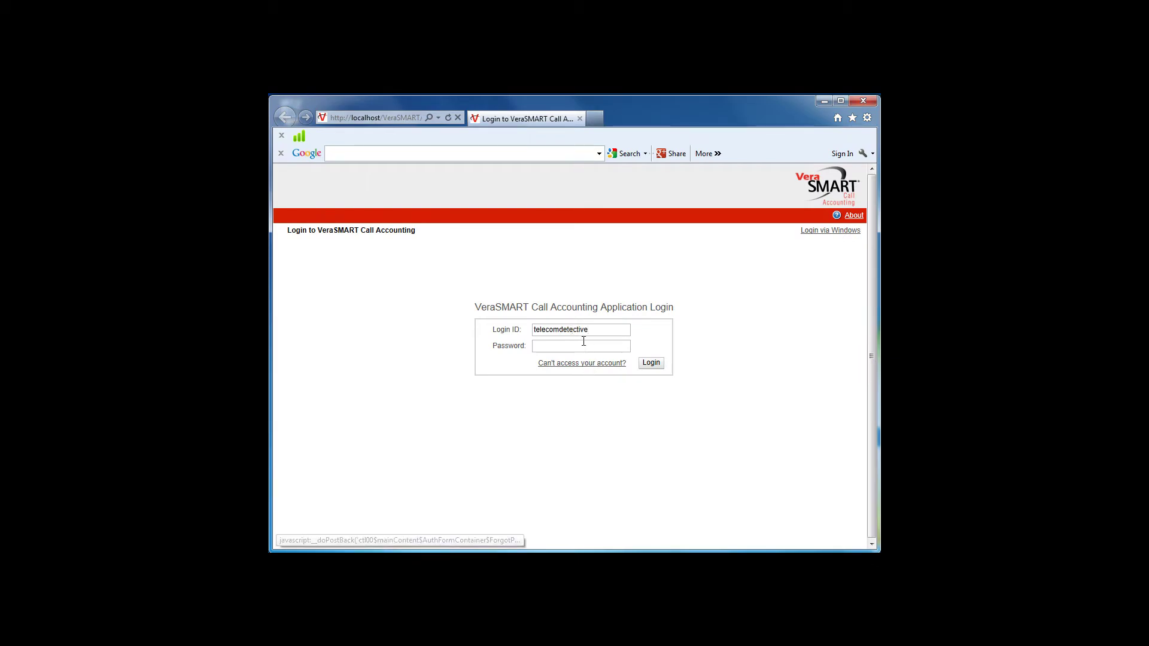
type("•")
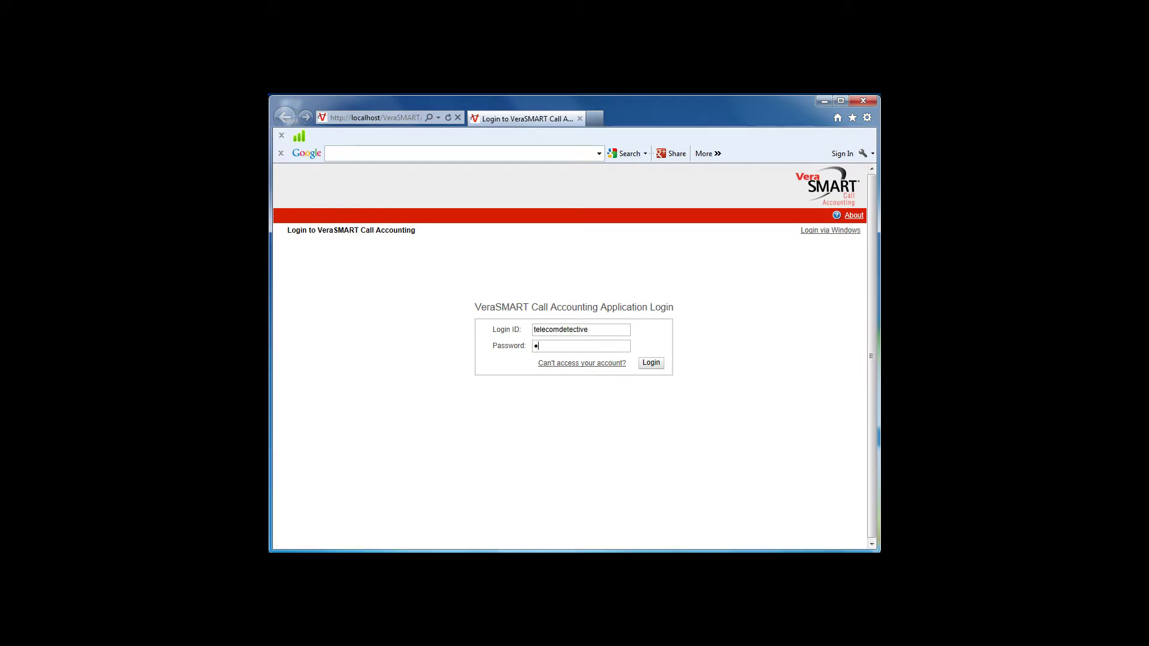
type("•••••••")
left_click(650, 364)
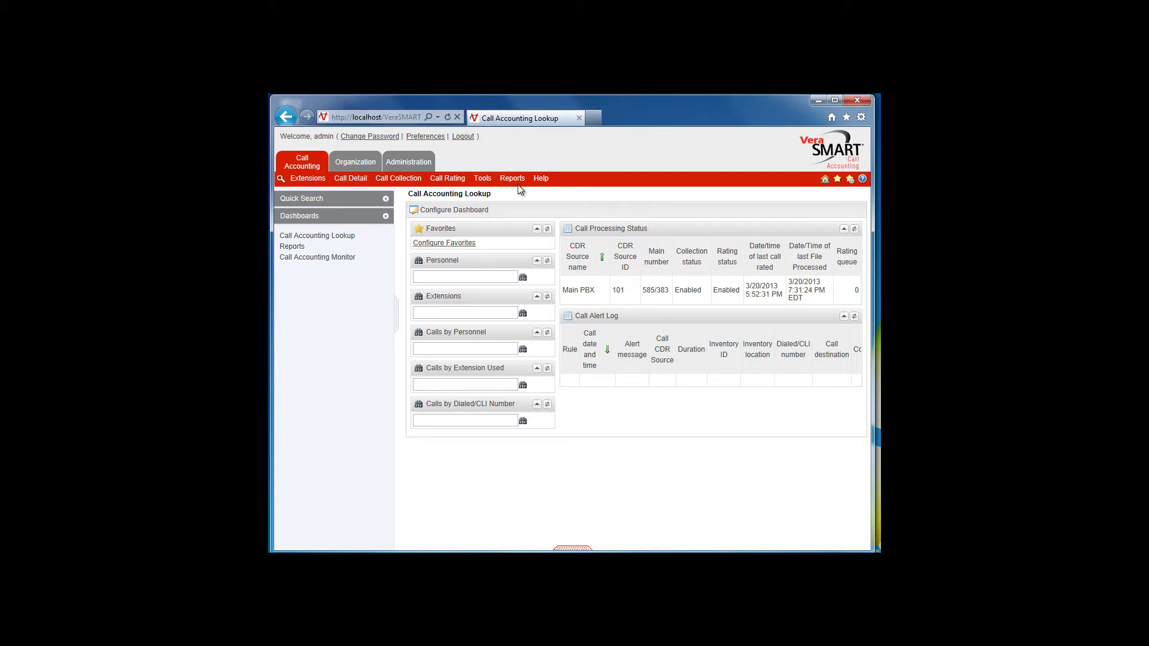
Step: Add a new report under My Reports using the Call Search template
left_click(355, 162)
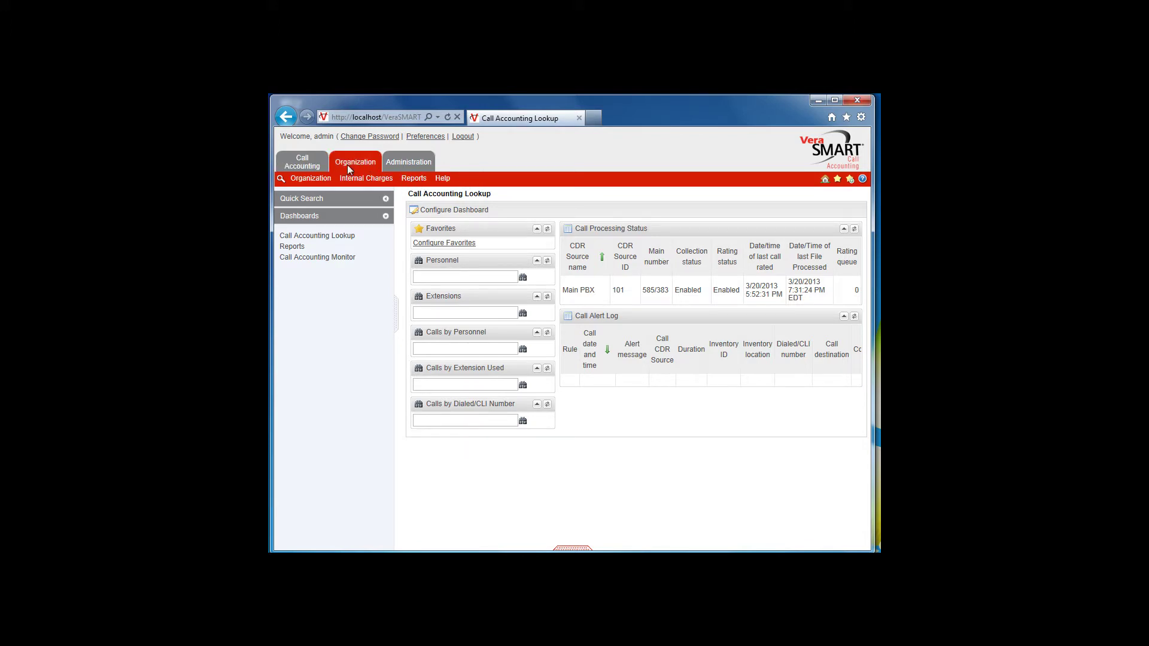
left_click(302, 162)
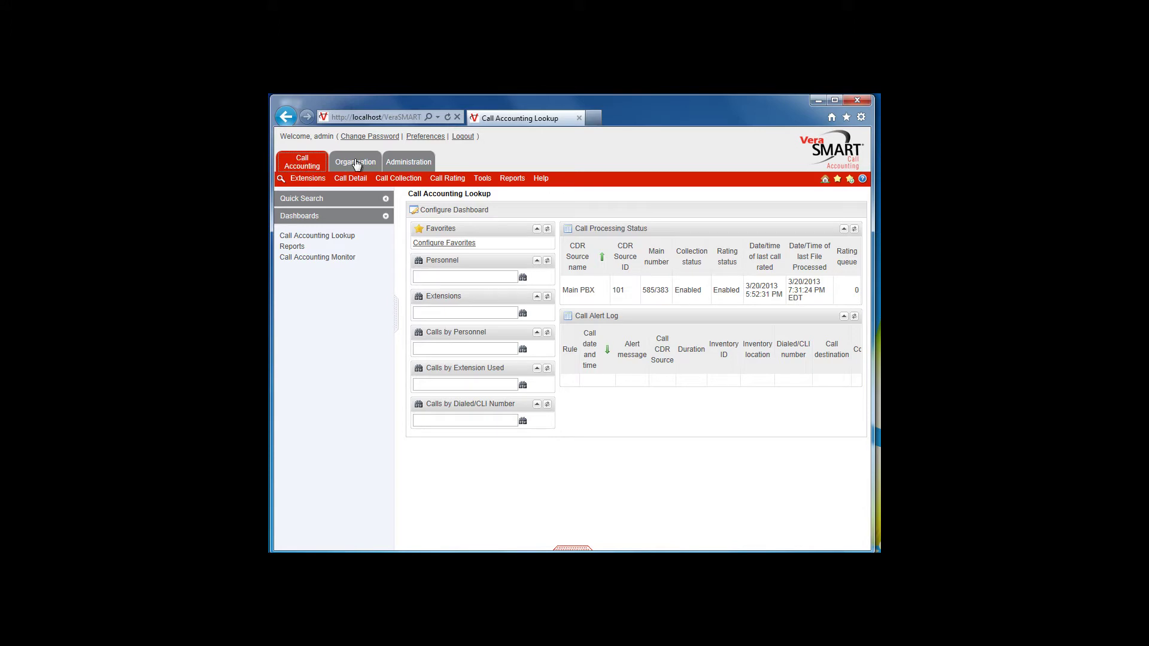
left_click(509, 178)
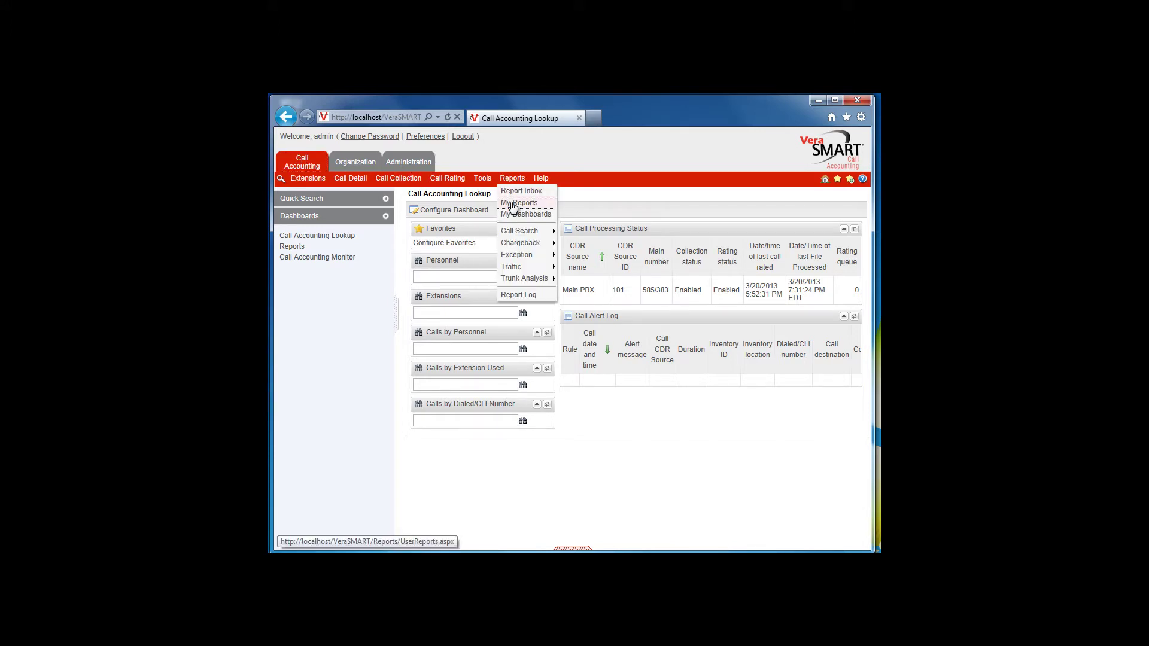
left_click(511, 204)
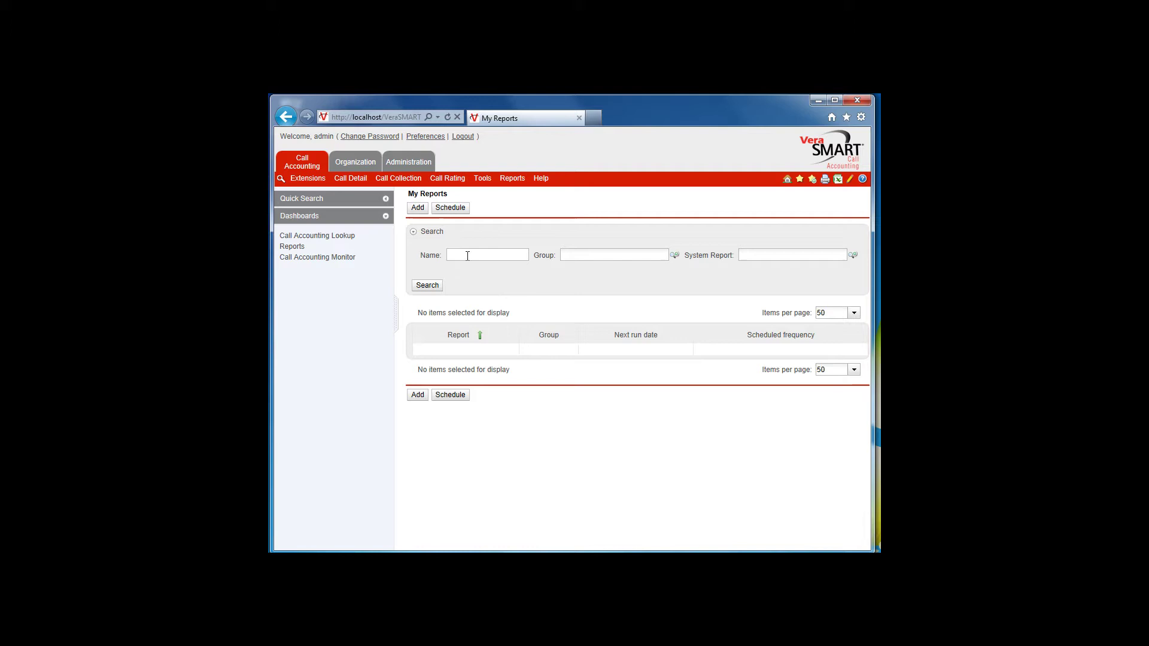
left_click(418, 209)
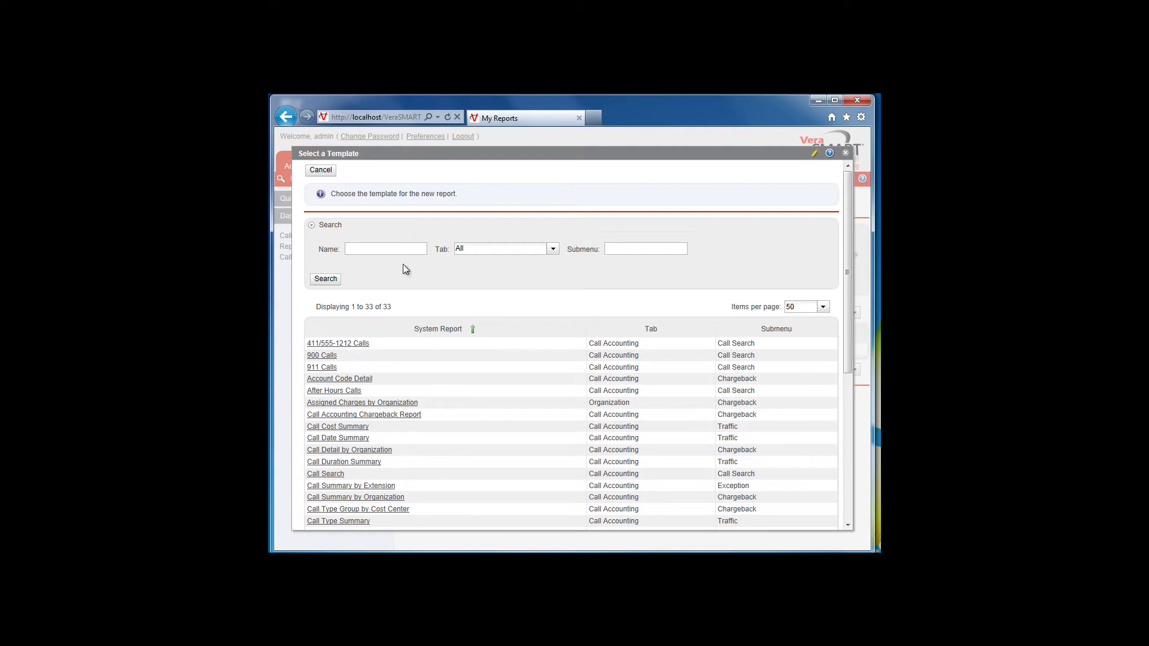
left_click(326, 473)
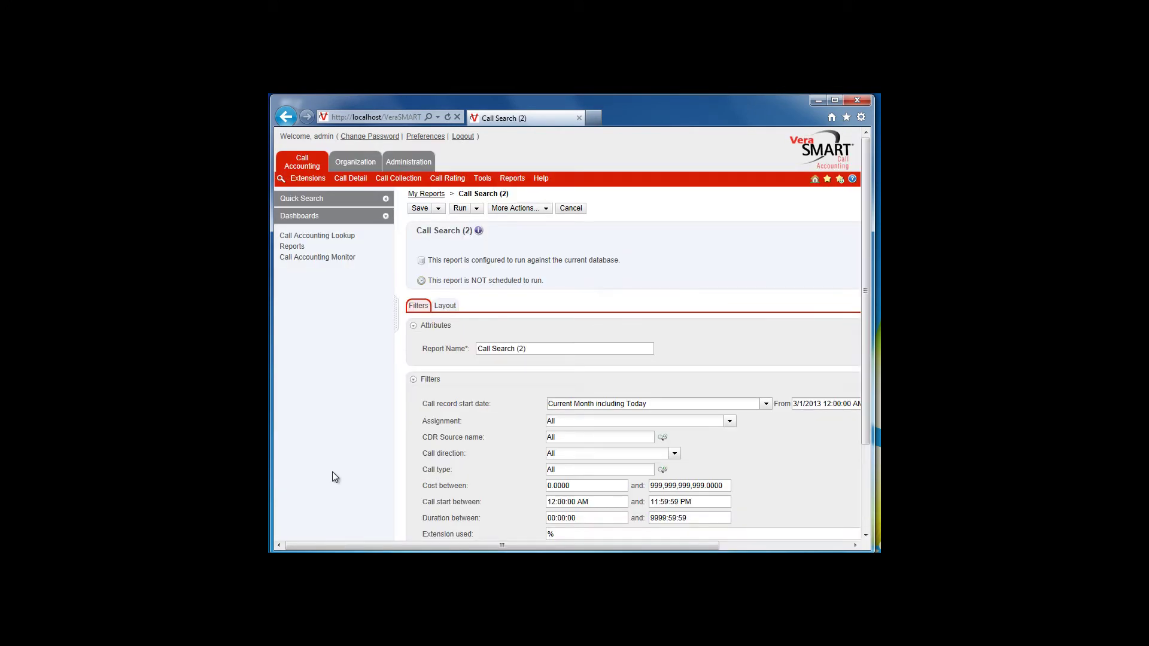
Step: Run the Call Search (2) report with its default filters and return to its settings page
left_click_drag(866, 409, 867, 493)
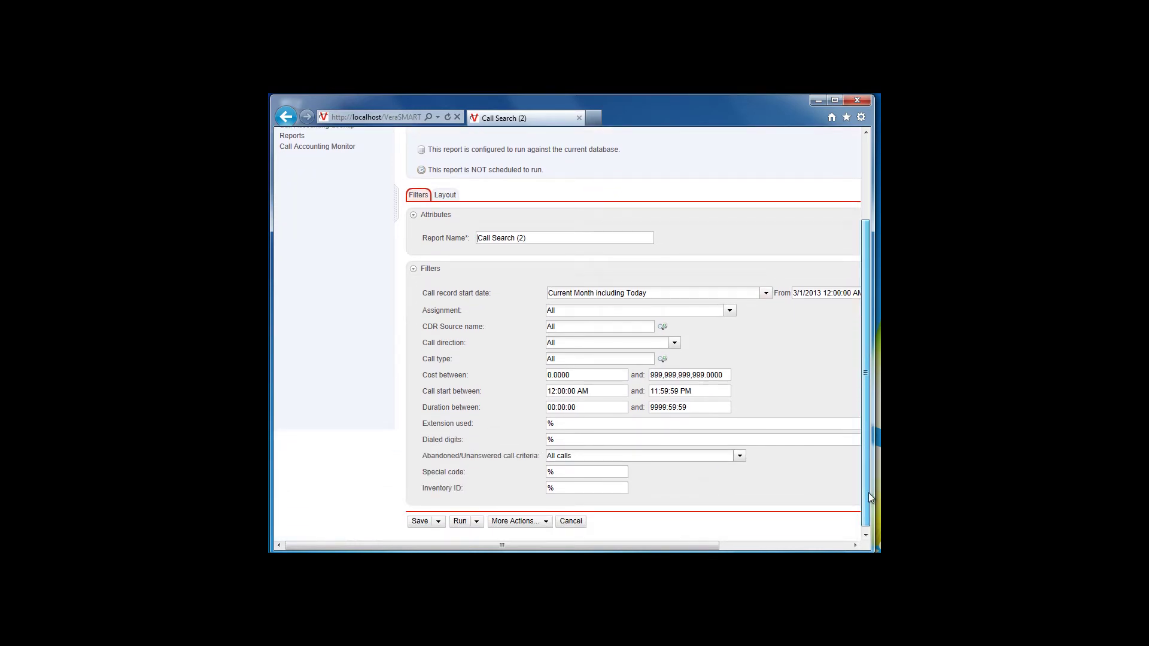
left_click(459, 521)
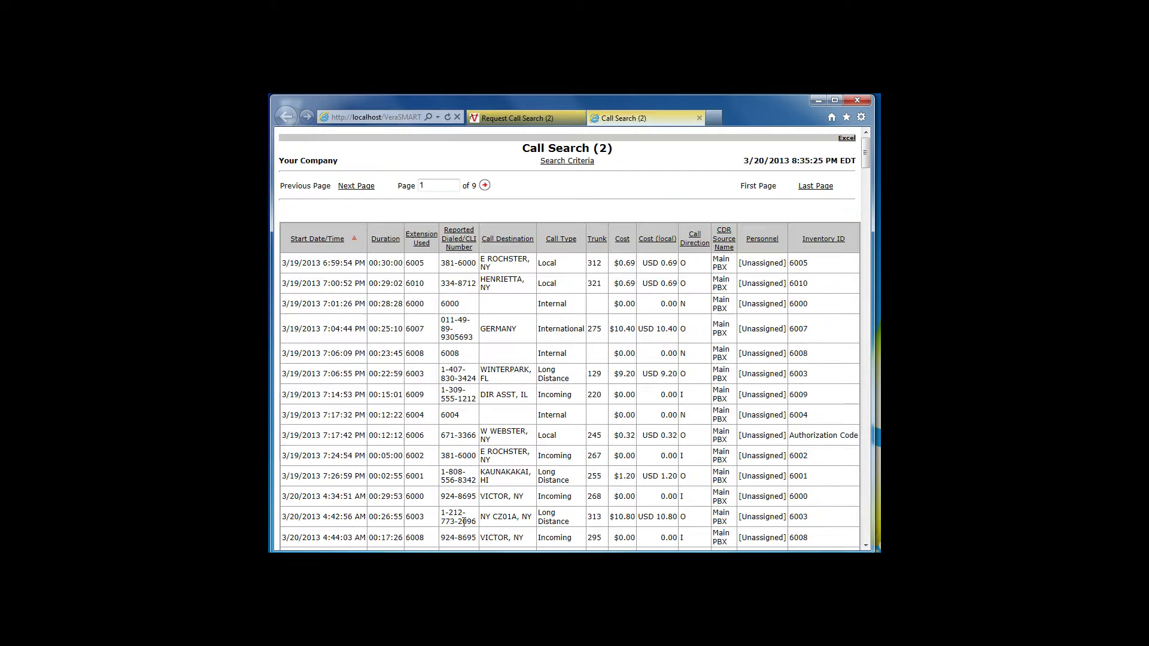
left_click(526, 119)
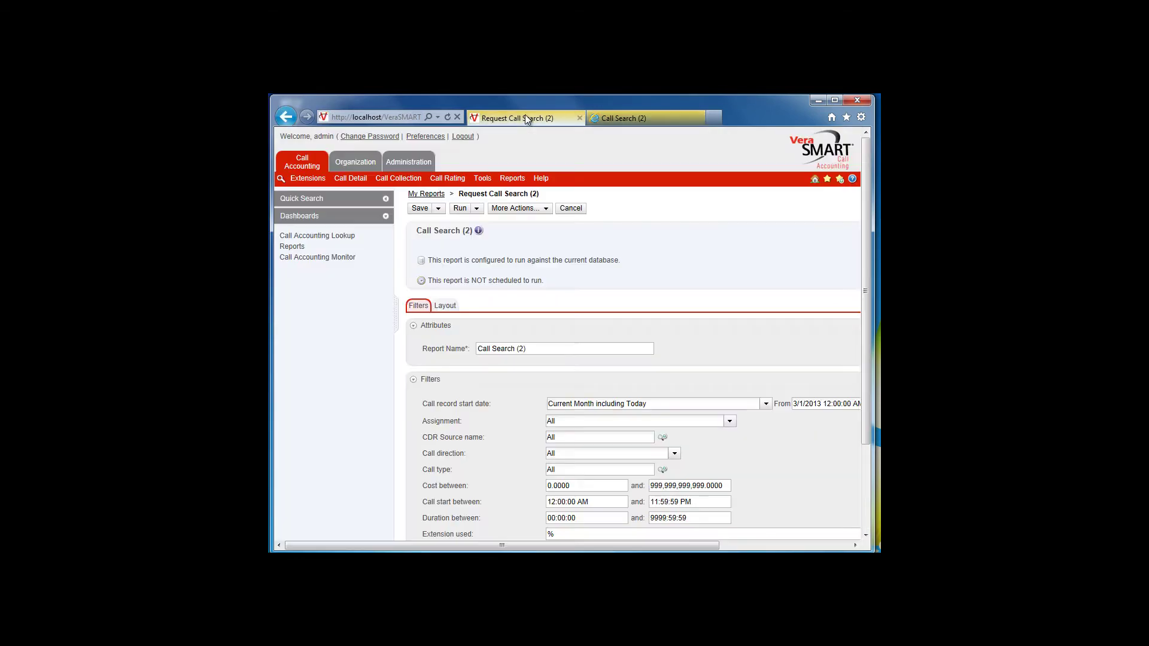
Step: Name the report My Report and save it
triple_click(534, 353)
type("My R")
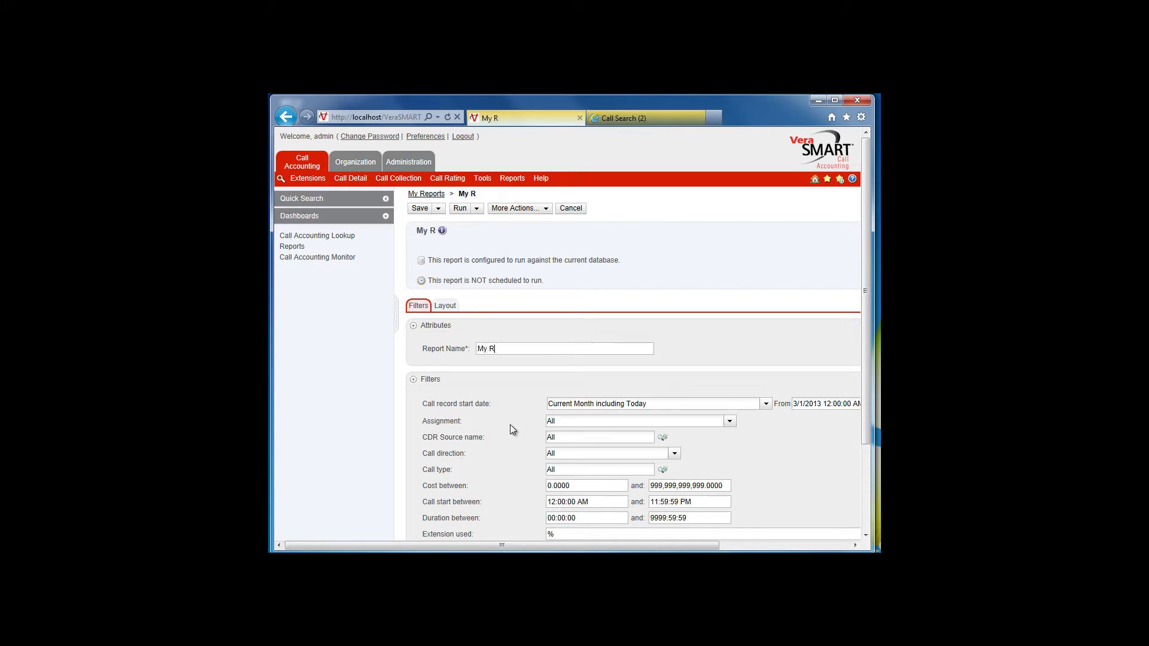
type("eport")
left_click(419, 207)
Step: Limit the report to extension used 6000 and review the date range choices for the call record start date
left_click_drag(864, 433, 863, 511)
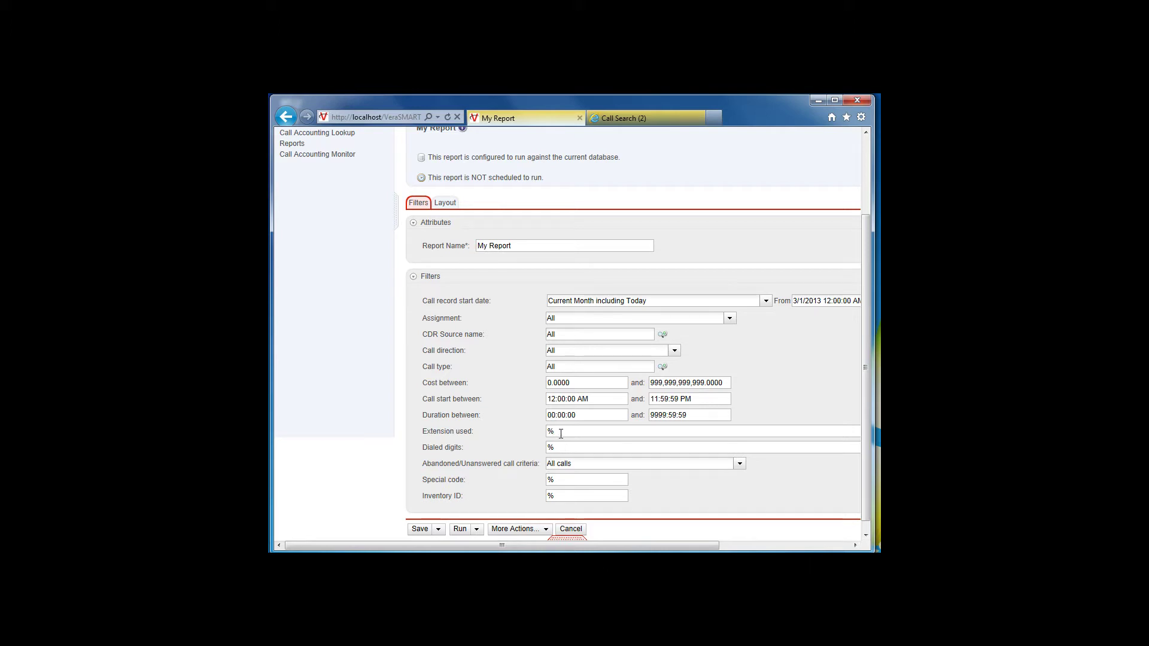
left_click_drag(552, 433, 544, 431)
type("6000")
left_click(766, 302)
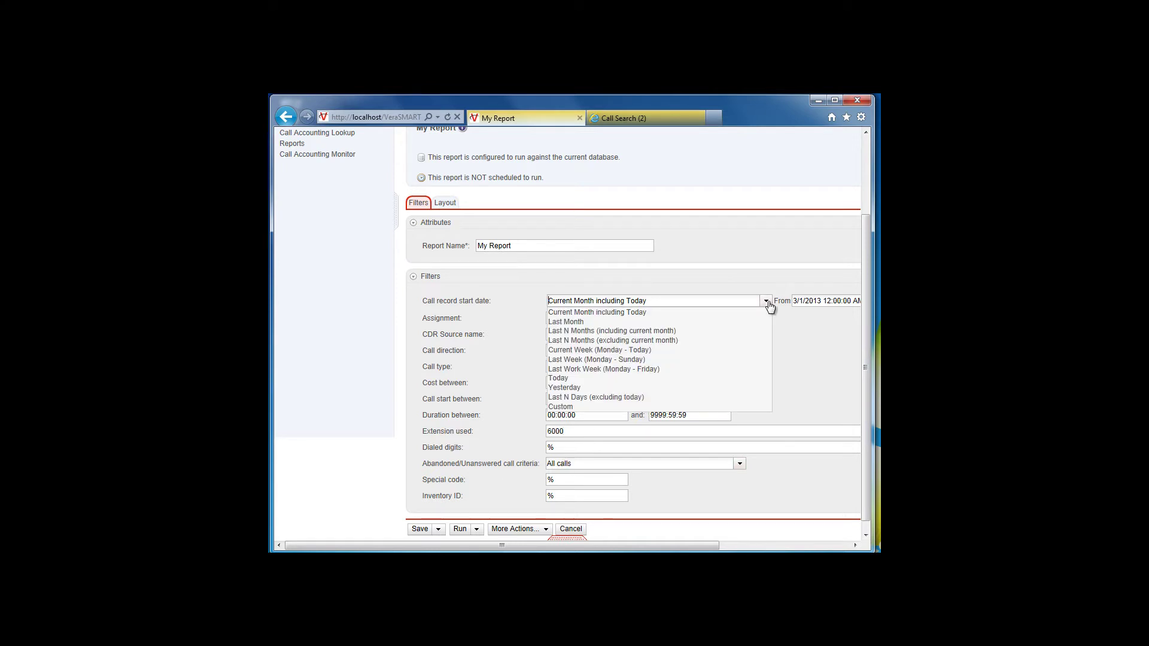
left_click(767, 302)
left_click(766, 302)
left_click(795, 362)
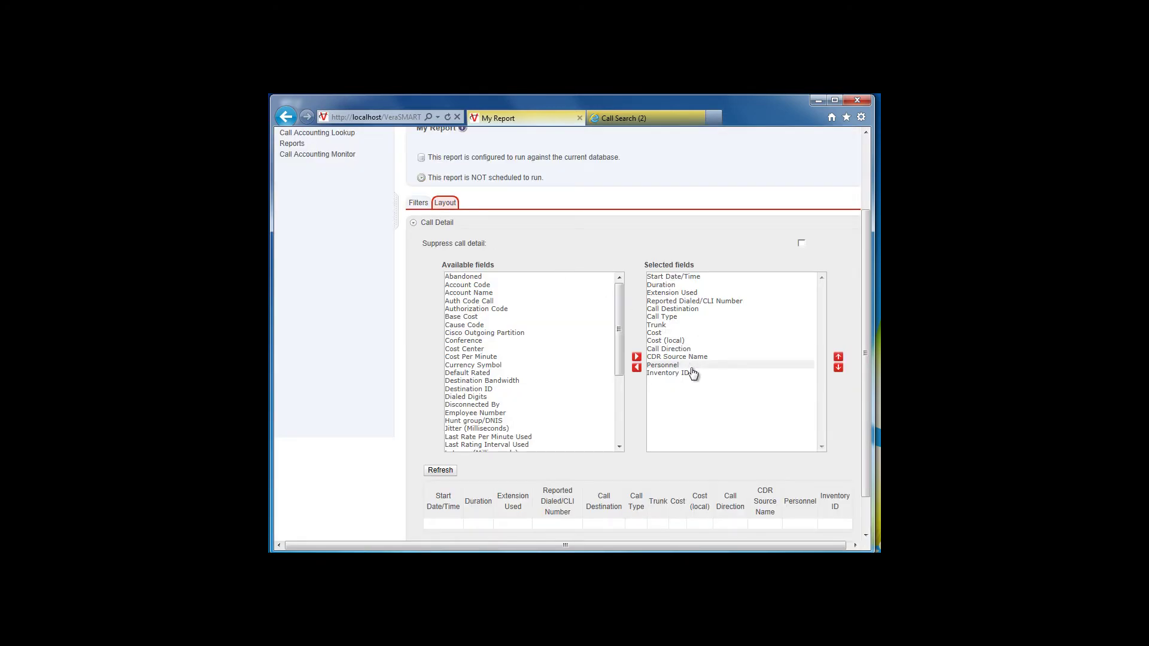
Step: In the report layout, move the Inventory ID field up to just above Call Destination in the selected fields
left_click(673, 373)
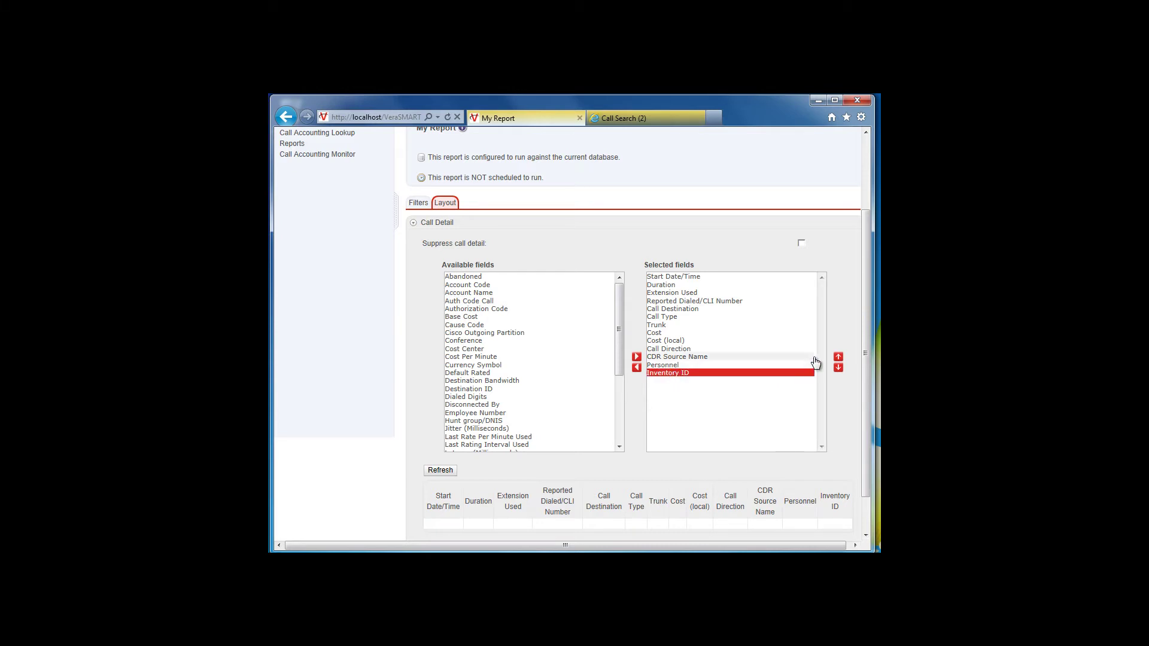
left_click(838, 358)
left_click(838, 358)
left_click(838, 358)
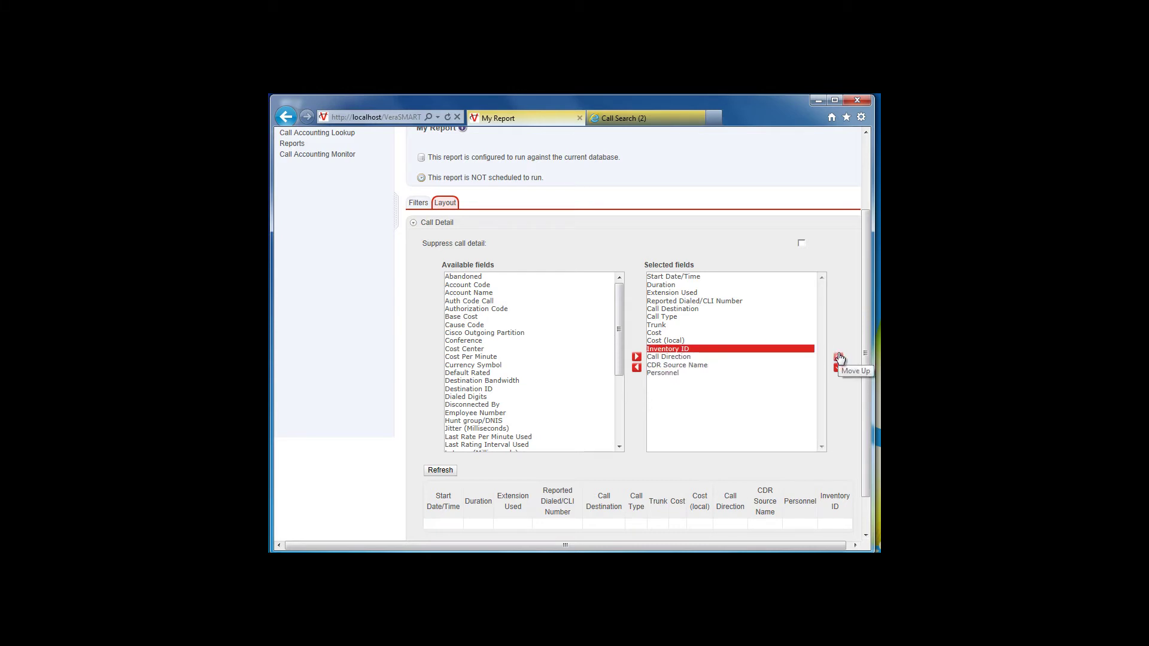
left_click(838, 357)
left_click(838, 358)
left_click(838, 358)
left_click(839, 358)
left_click(838, 358)
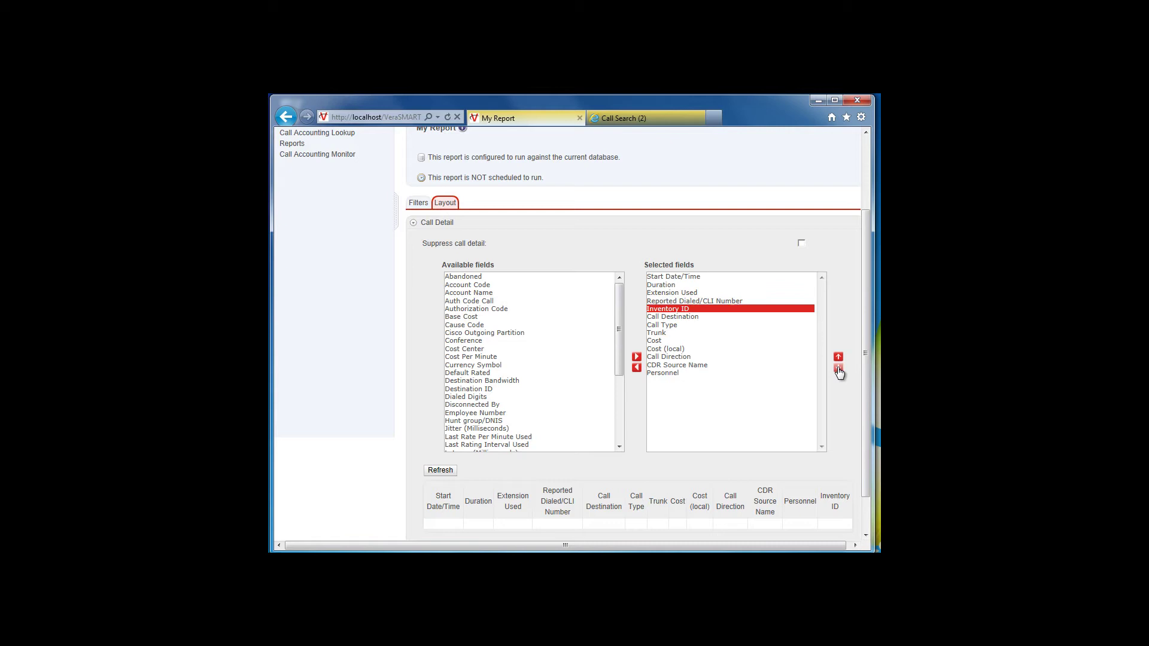
Step: Move the Inventory ID field back down to the end of the selected fields
left_click(838, 369)
left_click(838, 369)
left_click(838, 369)
left_click(838, 369)
left_click(838, 369)
left_click(838, 369)
left_click(838, 369)
left_click(838, 369)
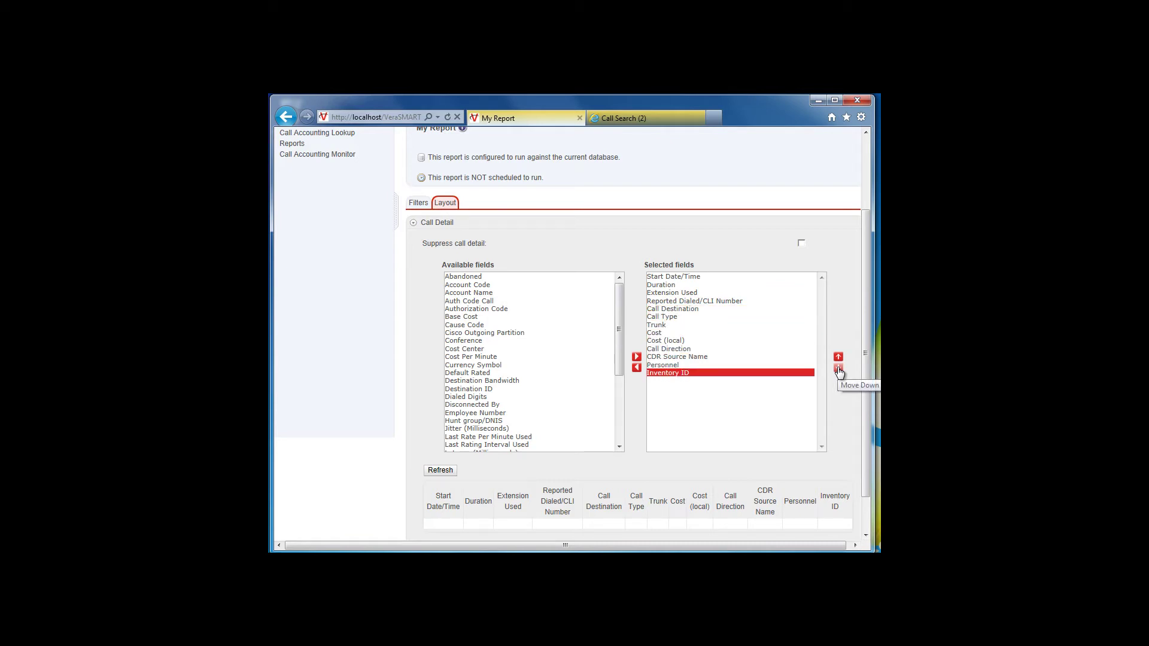
Step: Remove Inventory ID from the report's selected fields and add Auth Code Call
mouse_move(733, 373)
left_mouse_down()
mouse_move(726, 323)
mouse_move(727, 382)
left_mouse_up()
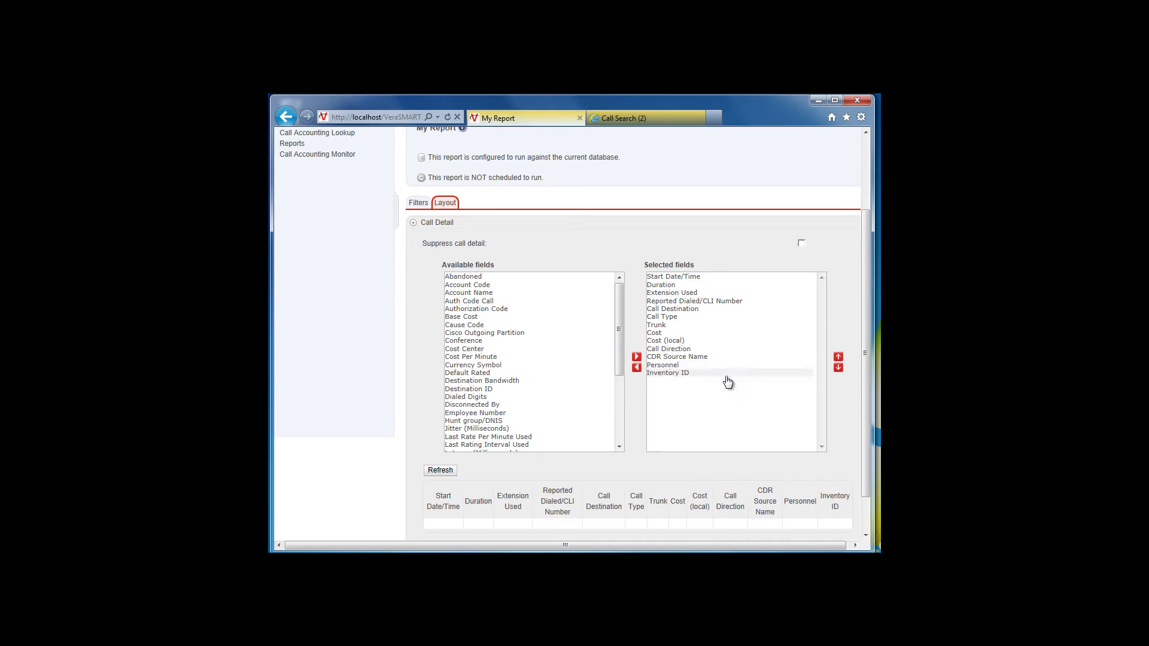
left_click(672, 376)
left_click(636, 369)
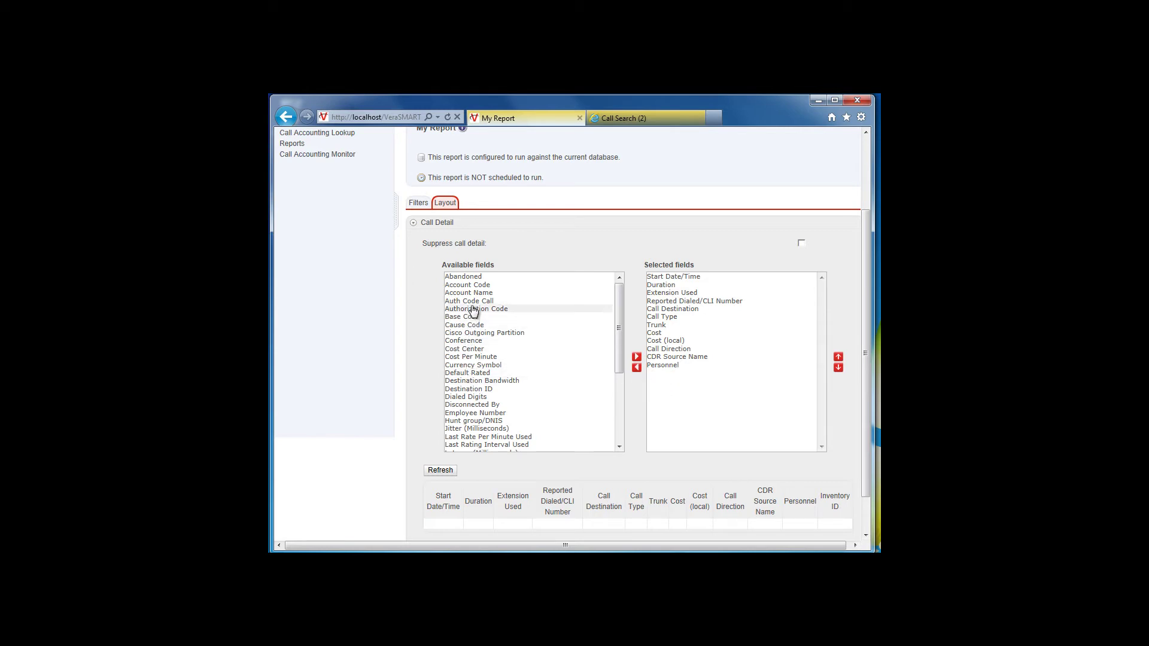
left_click(474, 303)
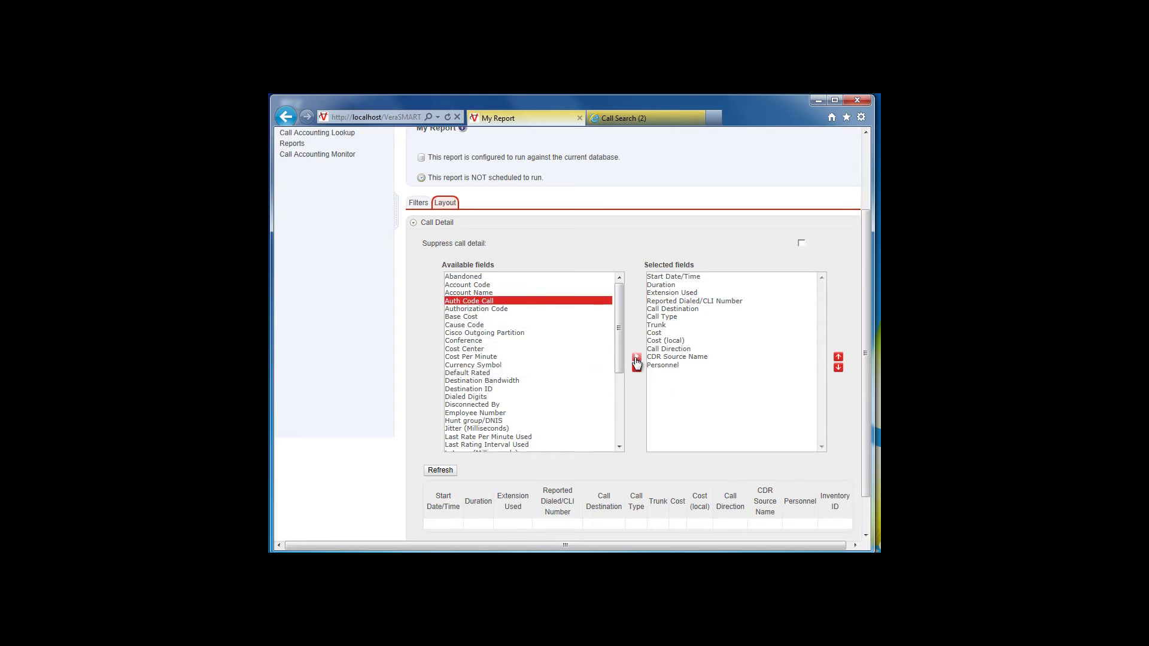
left_click(637, 360)
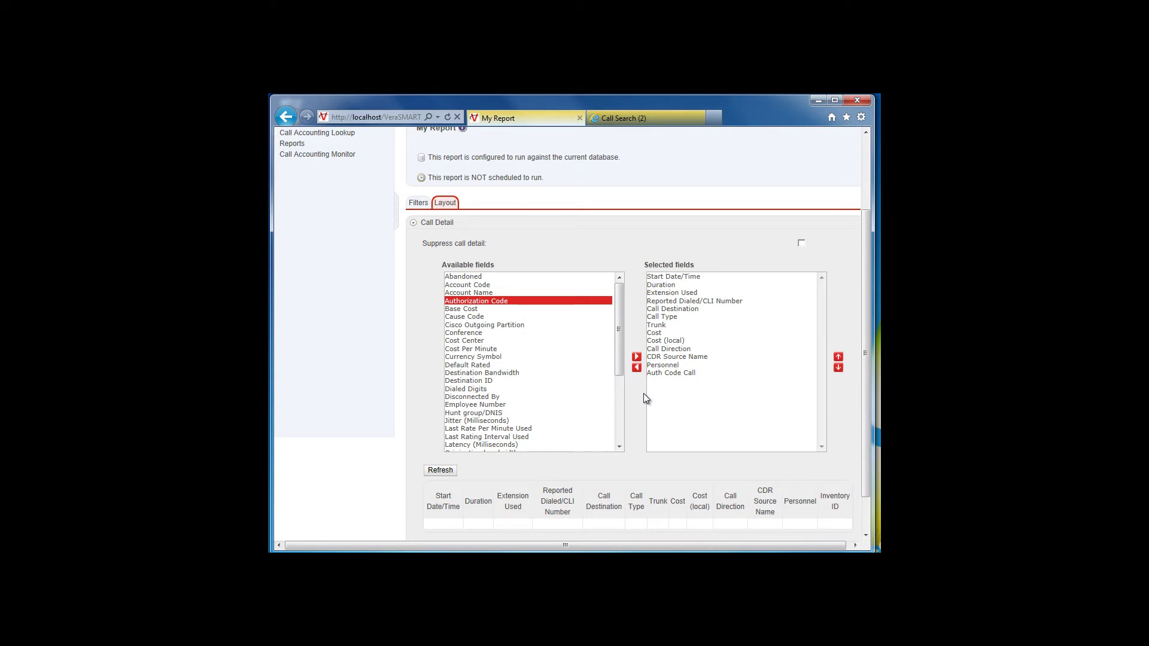
left_click(501, 326)
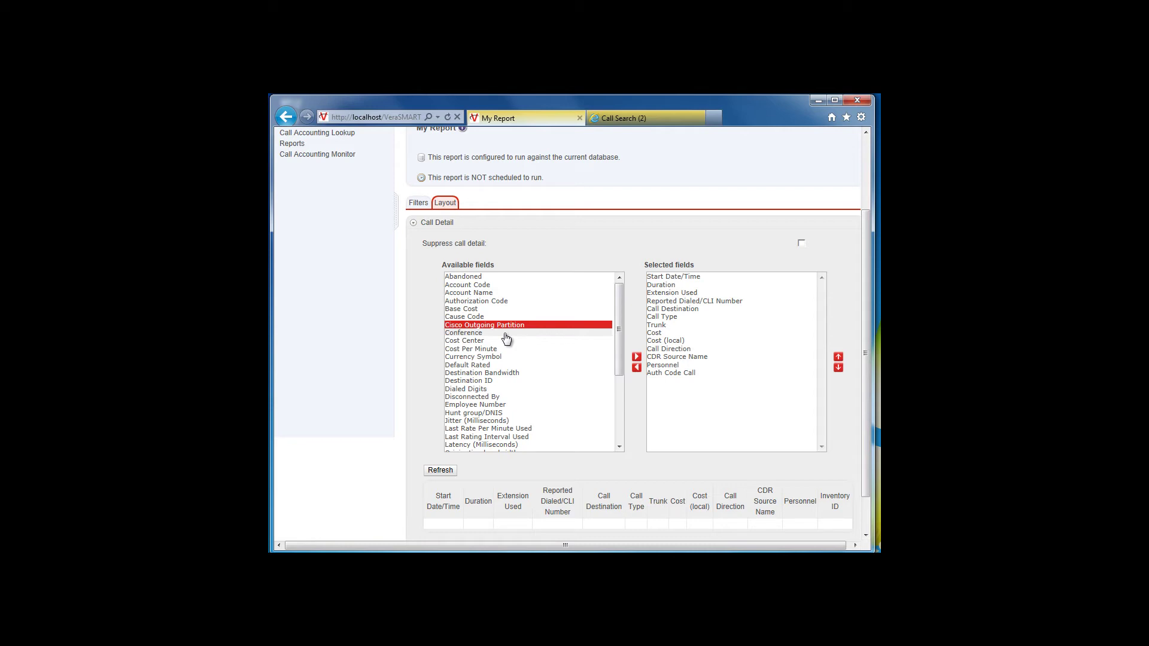
Step: Return to the report's filters and review the output destinations for running it and where the Report Inbox is found
left_click(417, 203)
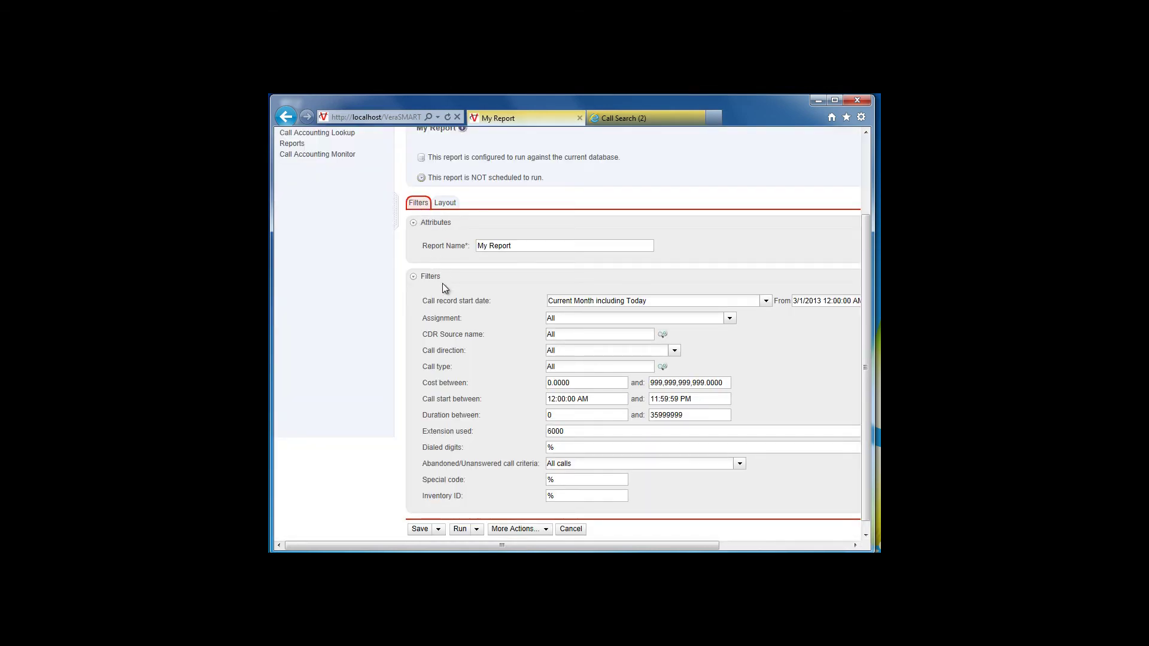
left_click(477, 529)
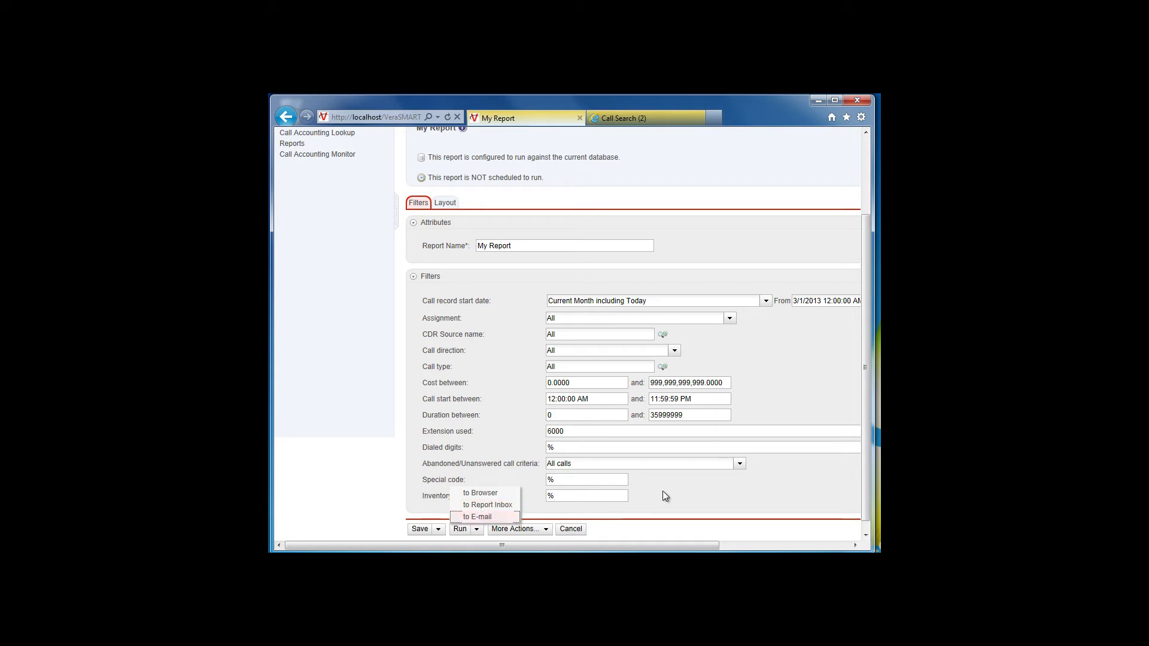
left_click_drag(864, 415, 805, 259)
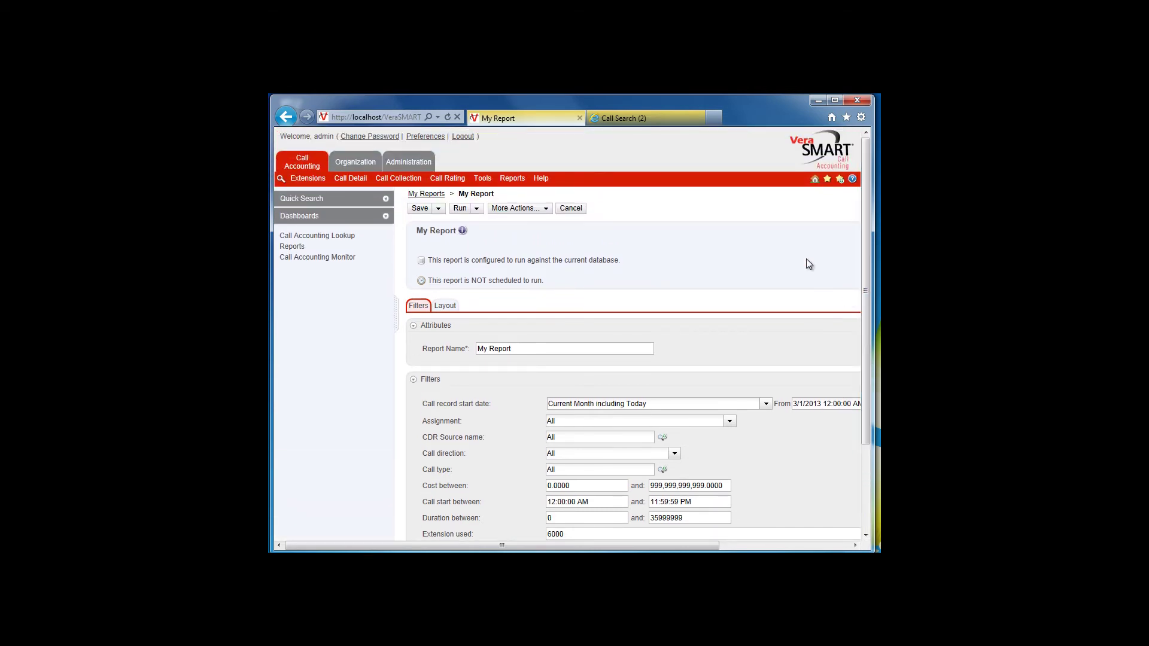
scroll(513, 180, "down", 1)
left_click(510, 132)
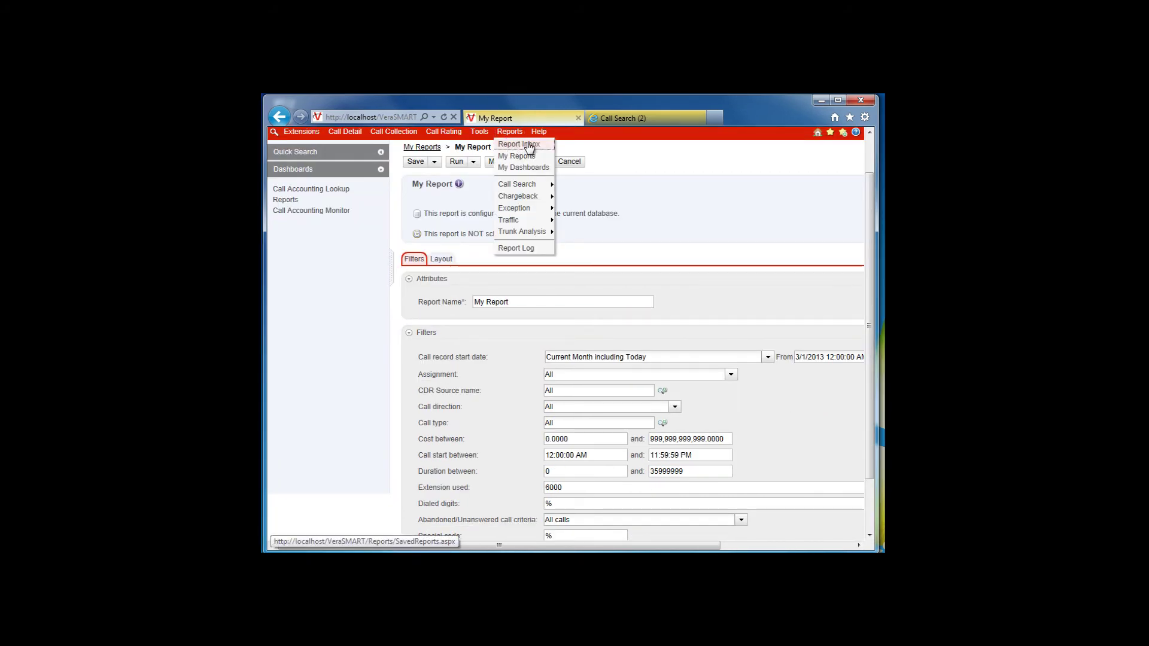
left_click(533, 283)
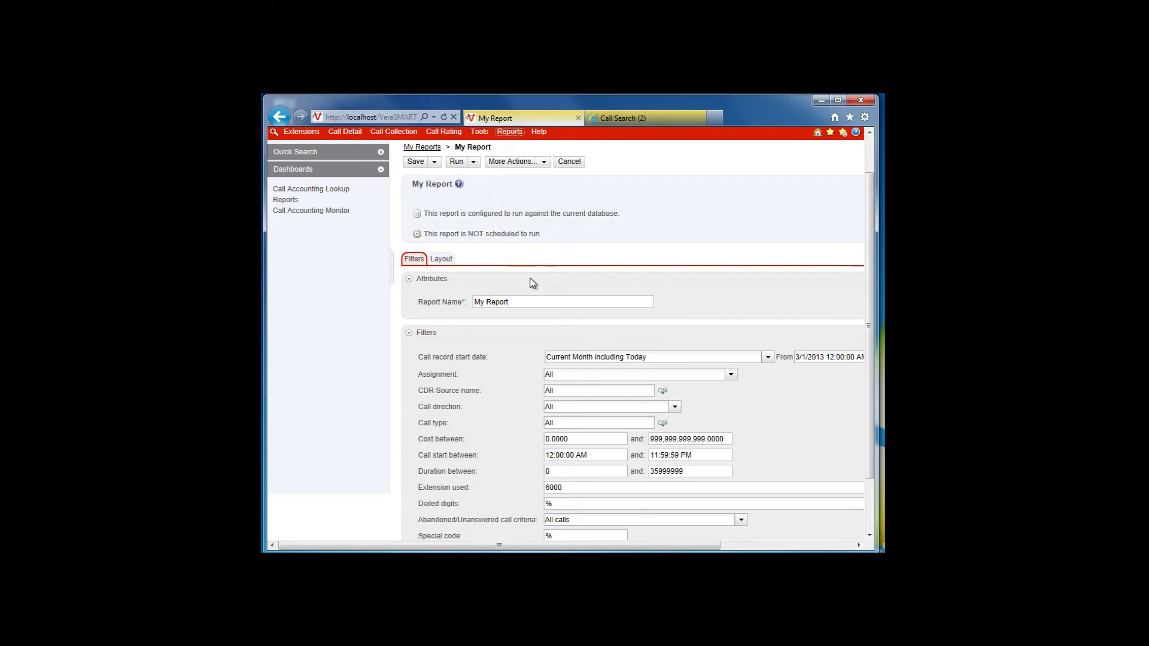
Step: Run My Report in the browser and sort its calls by duration in descending order
left_click(457, 161)
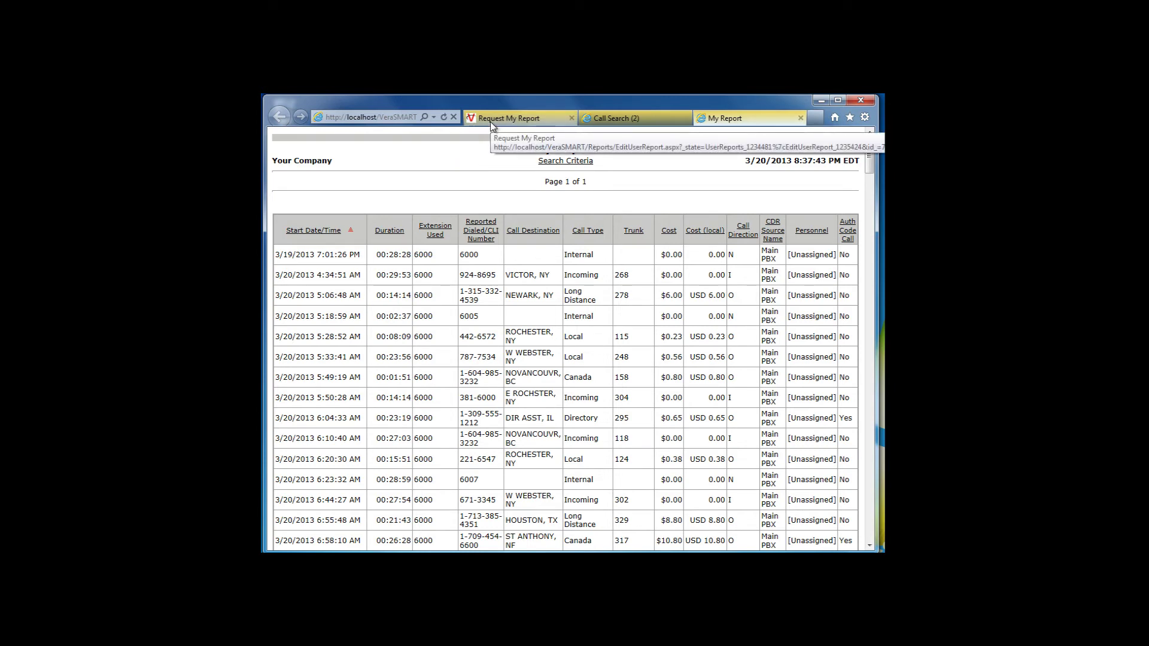
left_click(388, 231)
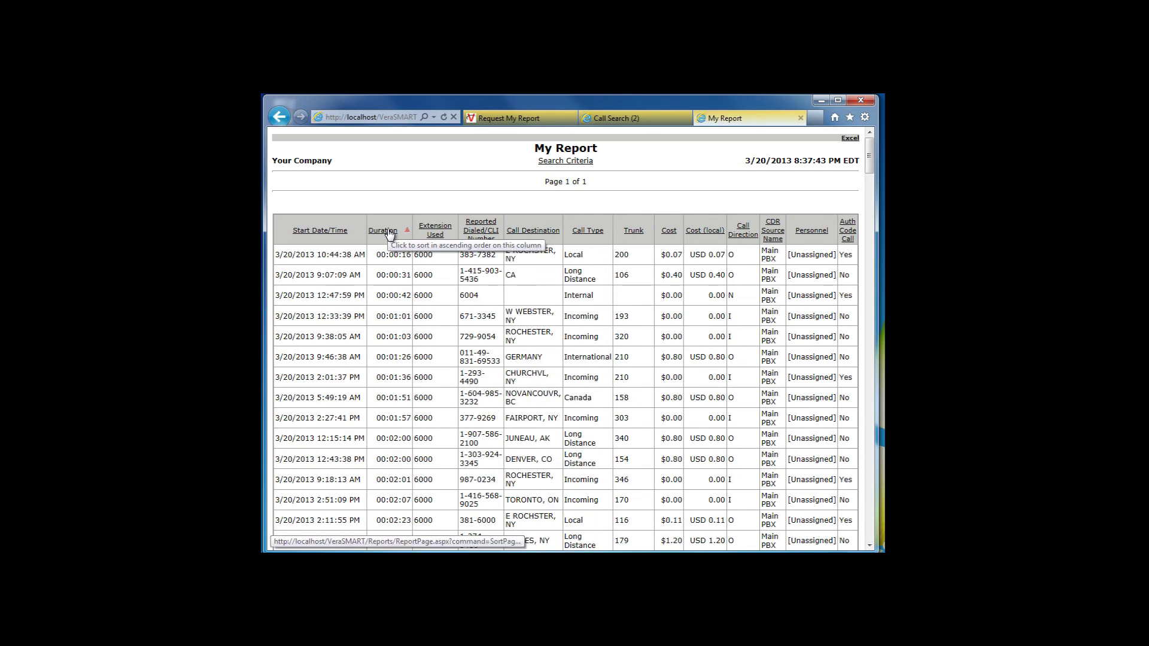
left_click(387, 231)
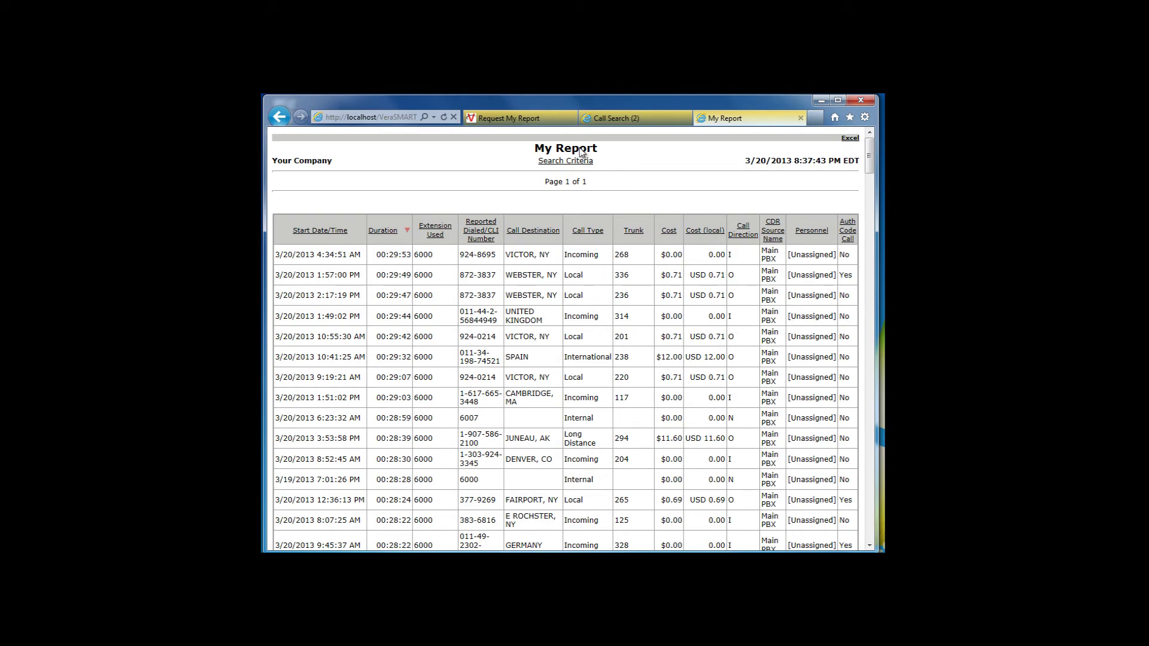
Step: Run My Report to e-mail, entering the recipient's e-mail address and sending it in printer friendly format as an attachment
left_click(563, 124)
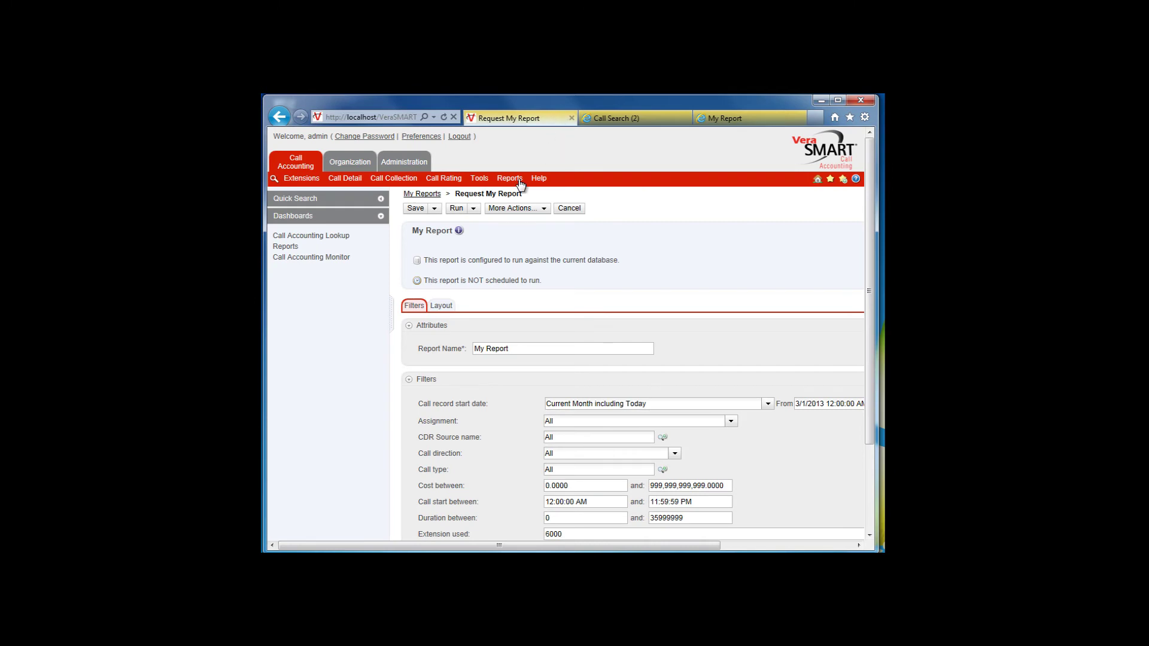
left_click(474, 210)
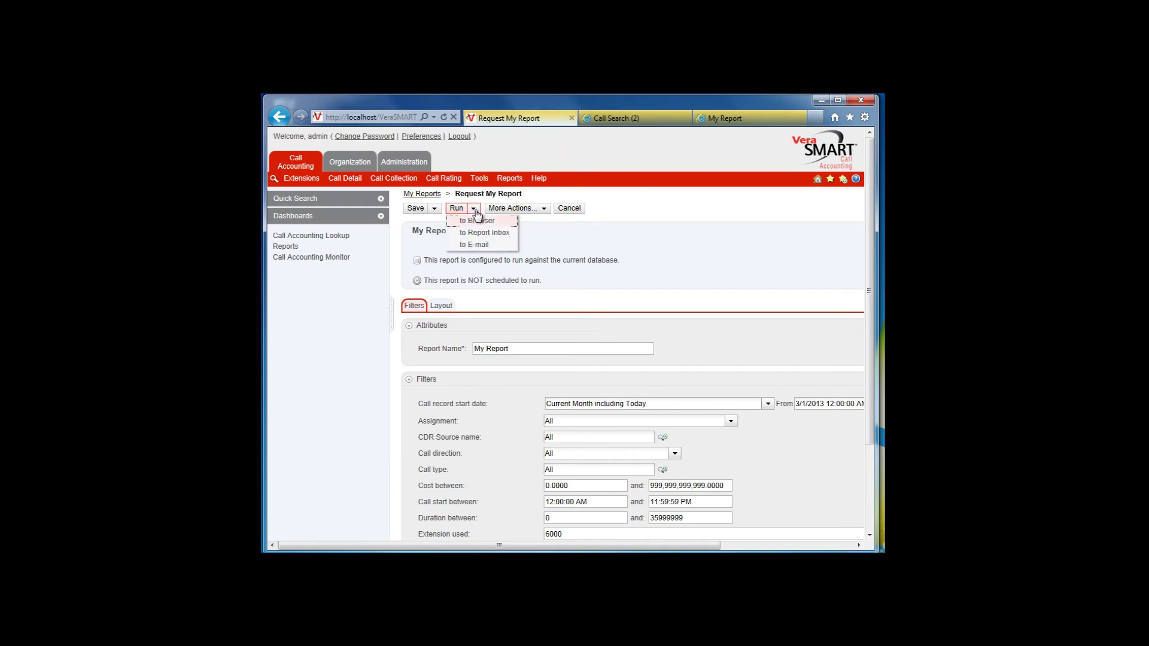
left_click(479, 245)
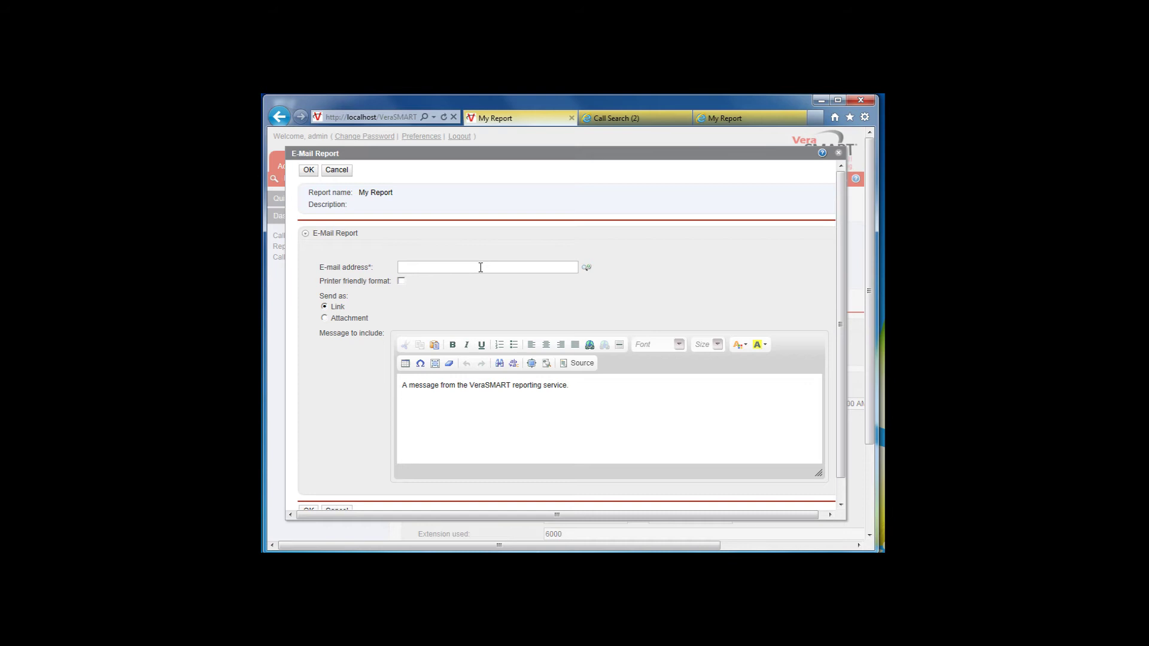
key("ctrl+v")
left_click(325, 319)
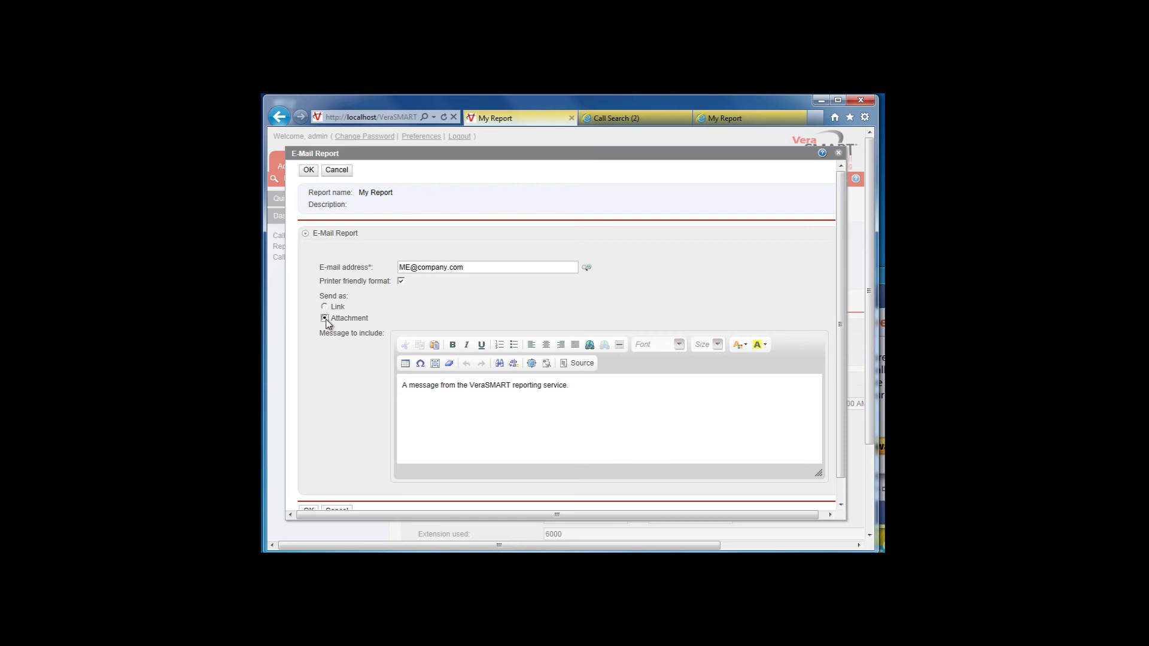
left_click(325, 306)
left_click(324, 317)
left_click(309, 169)
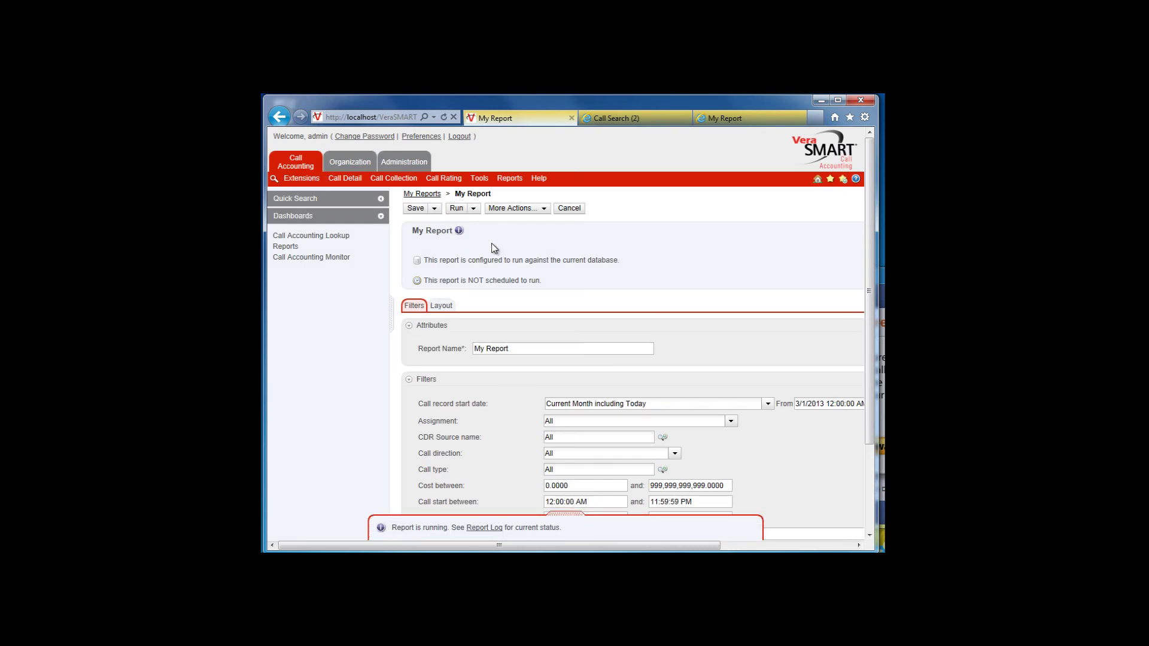
Step: Set My Report's call record start date filter to Last Month
left_click_drag(868, 379, 873, 416)
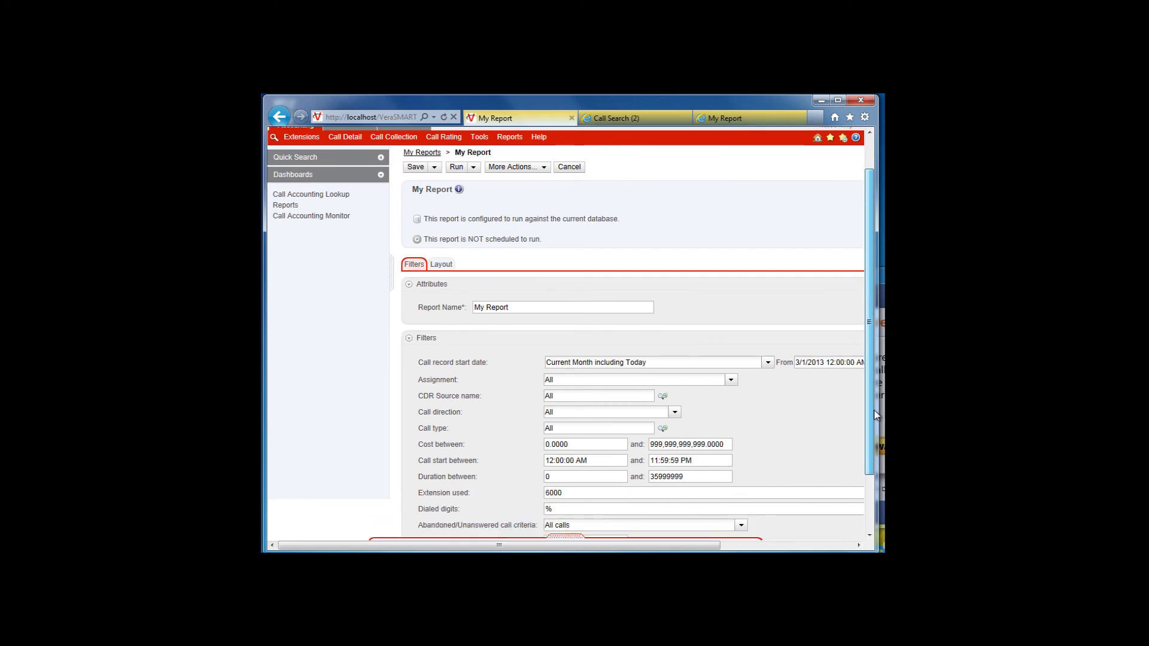
left_click(766, 364)
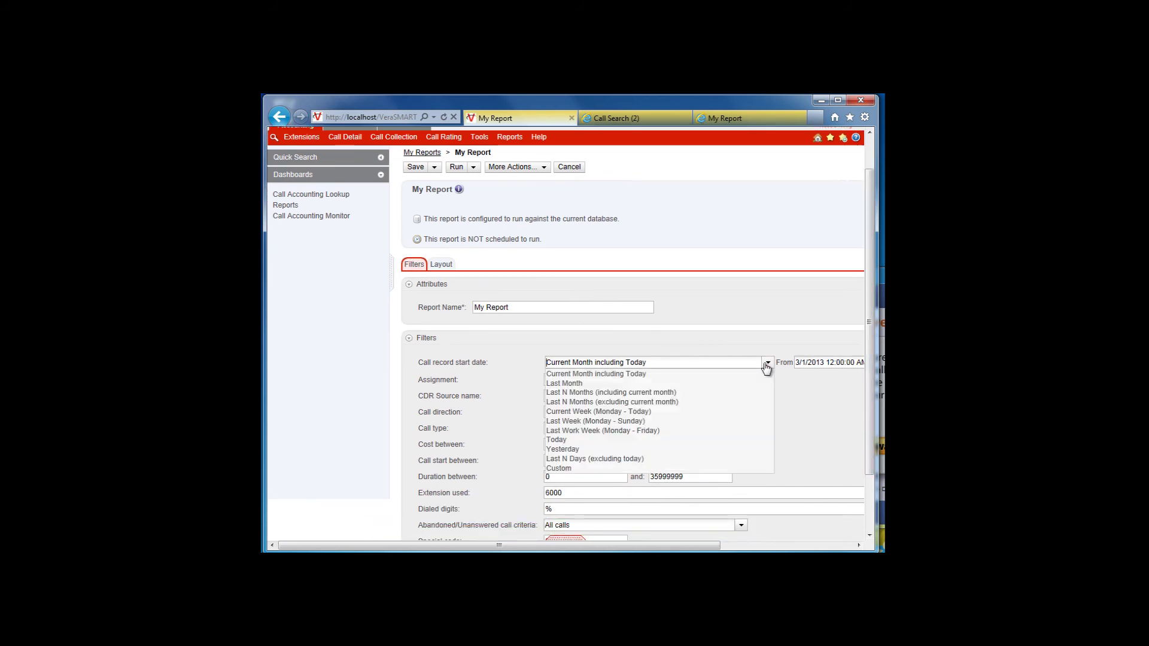
left_click(567, 384)
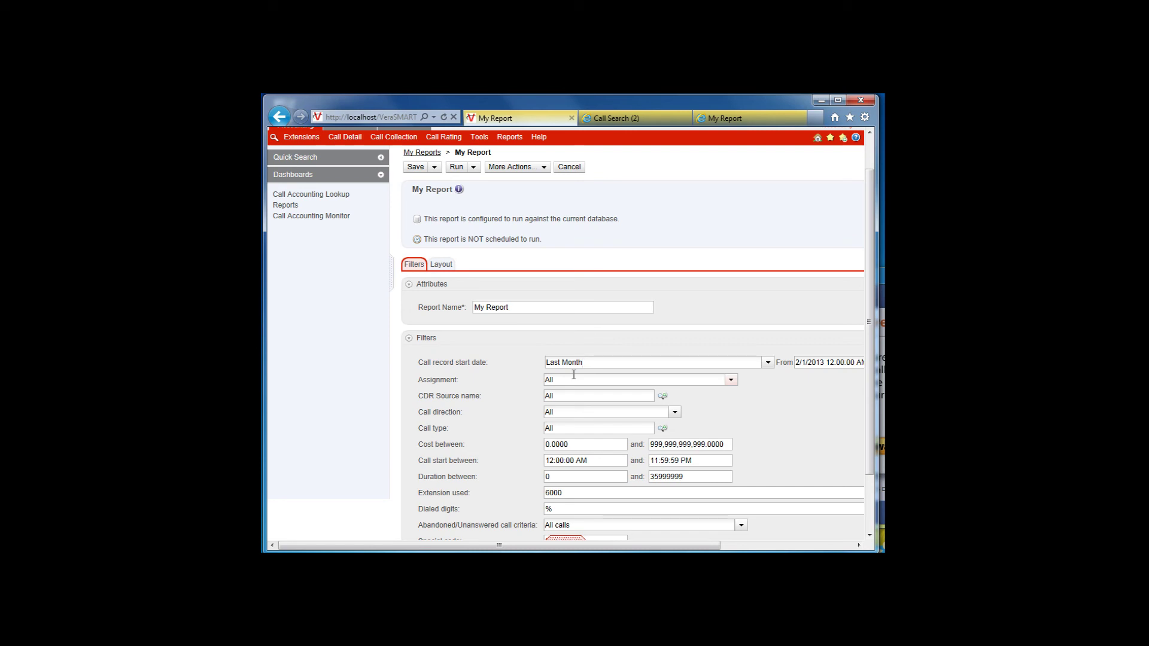
Step: Save My Report with a schedule that runs it monthly, with the next run date/time at 4/1/2013 1:00:00 AM
left_click(434, 168)
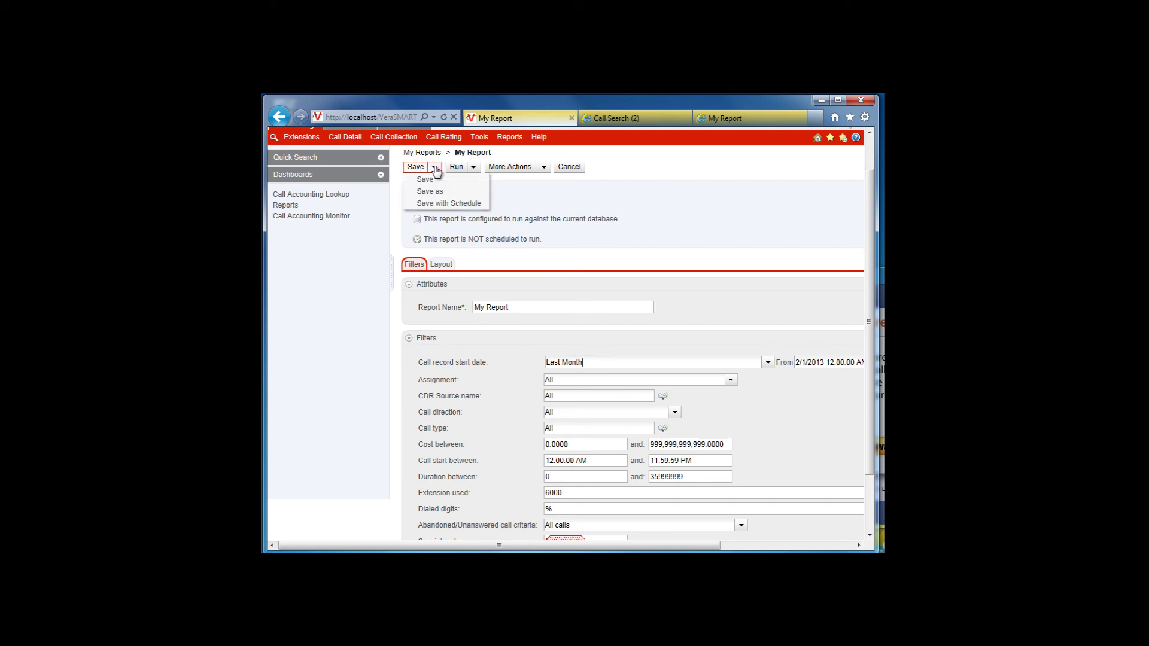
left_click(443, 204)
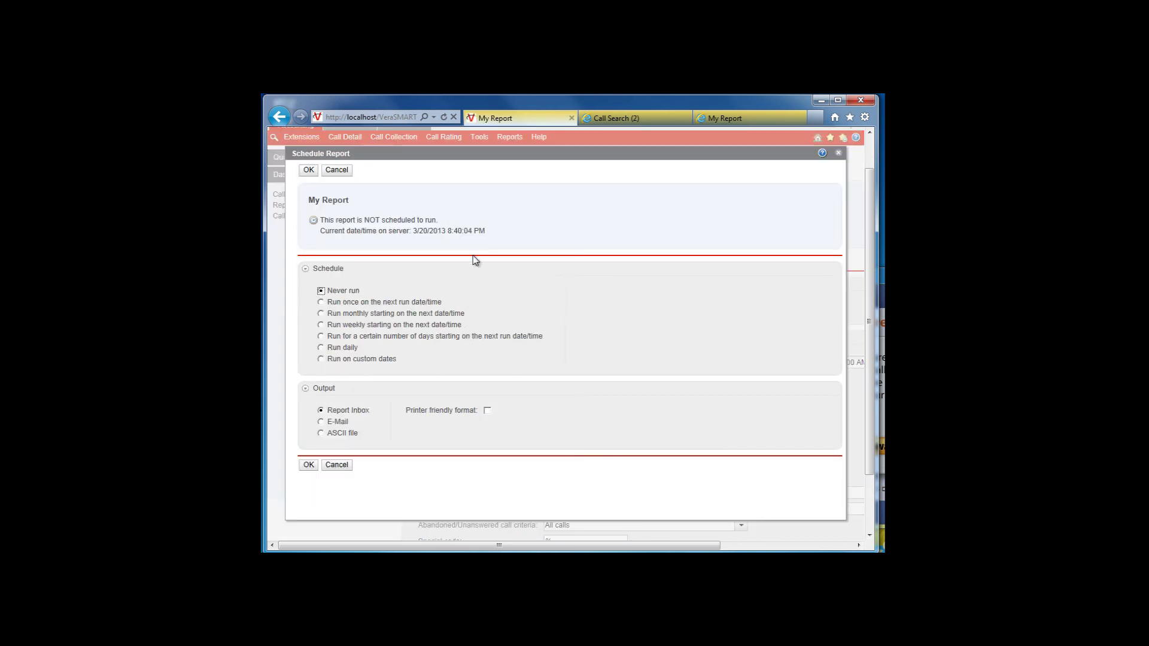
left_click(320, 314)
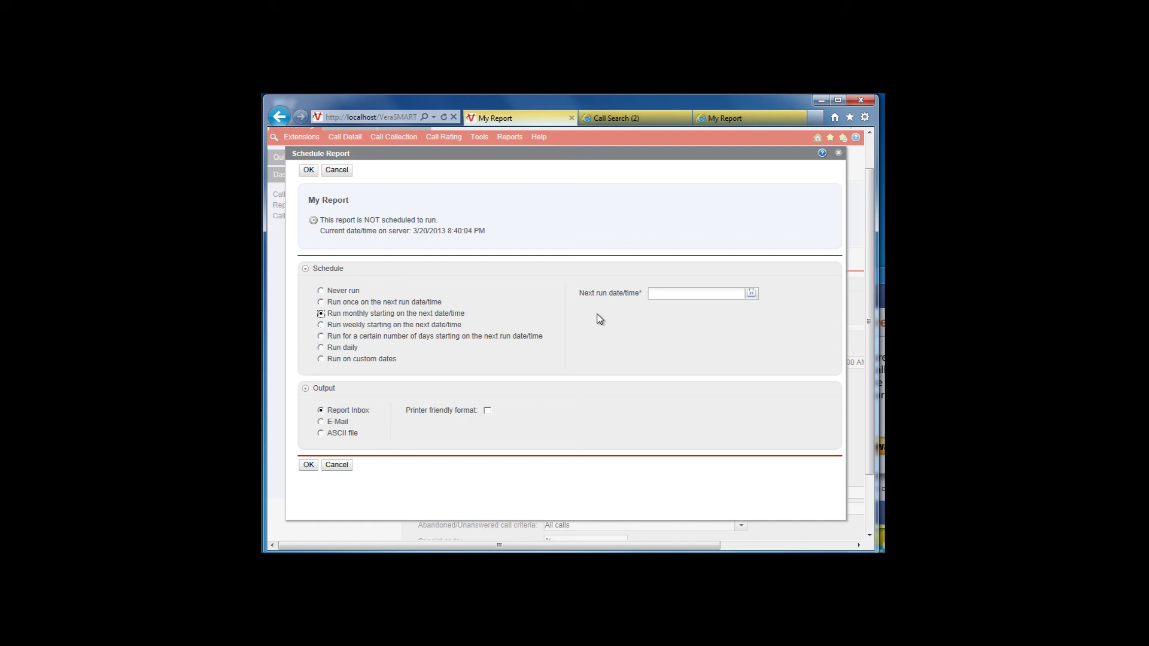
left_click(751, 295)
left_click(750, 307)
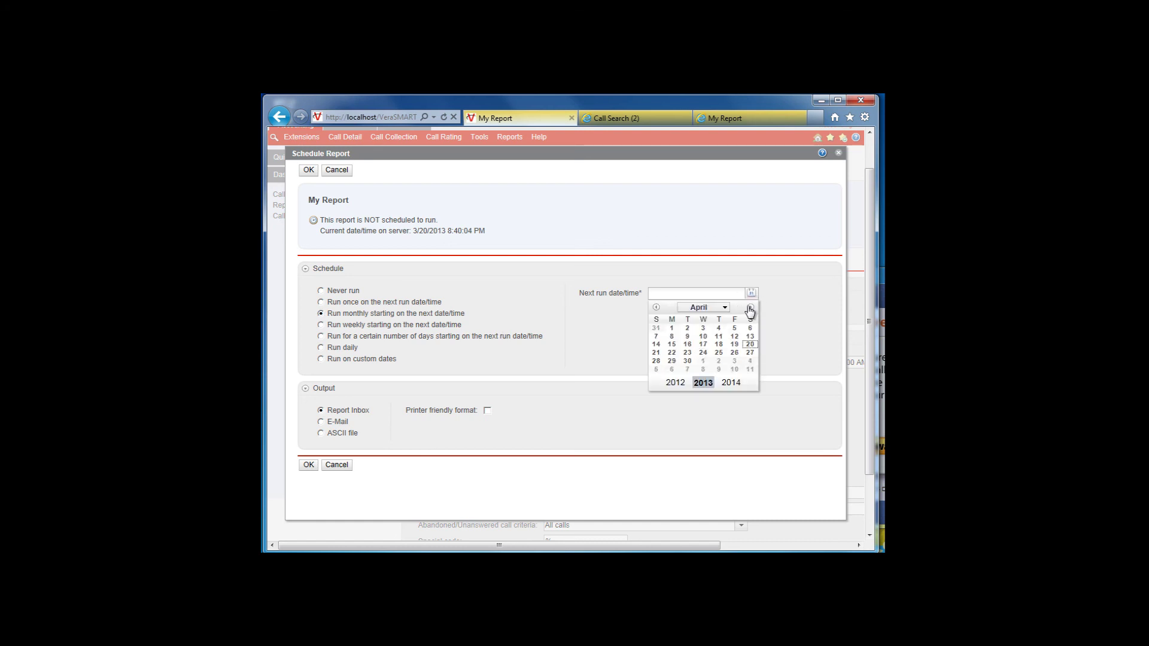
left_click(671, 327)
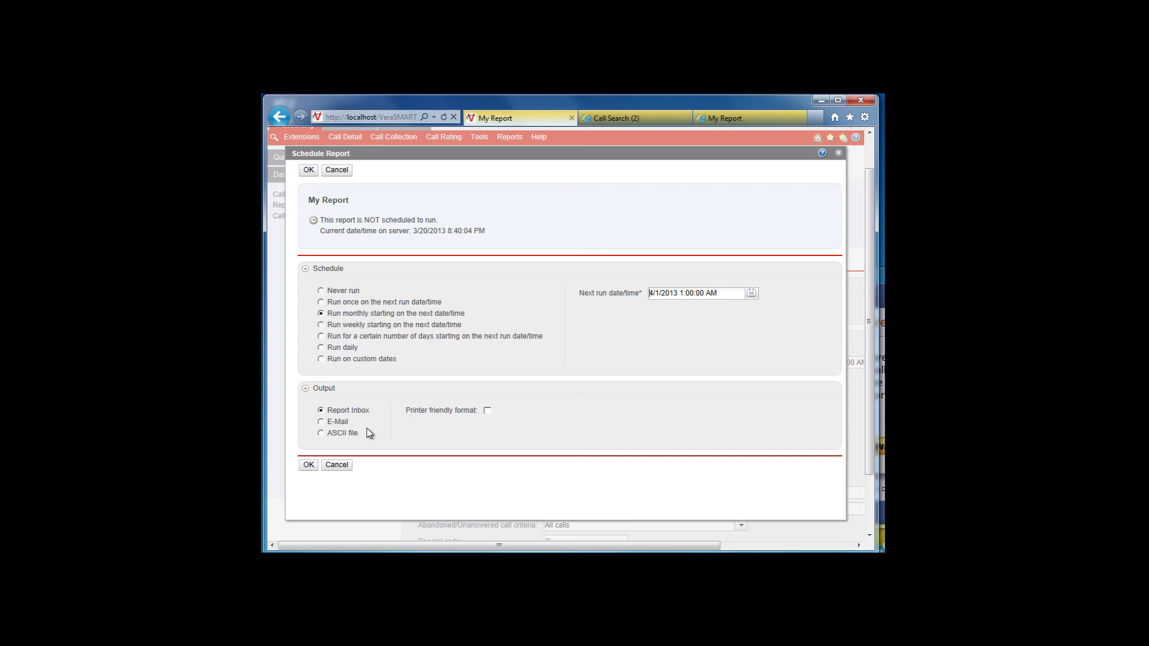
Step: Set the scheduled report's output to E-Mail, enter the recipient's e-mail address and confirm the schedule
left_click(321, 421)
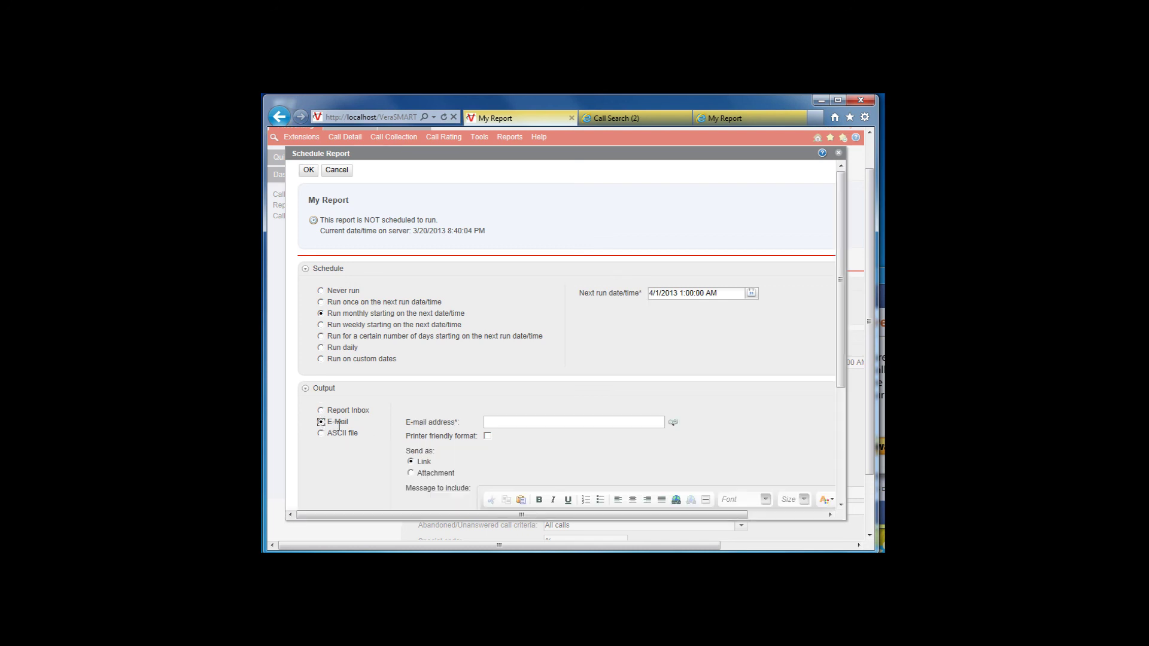
left_click(518, 421)
key("ctrl+v")
left_click(309, 170)
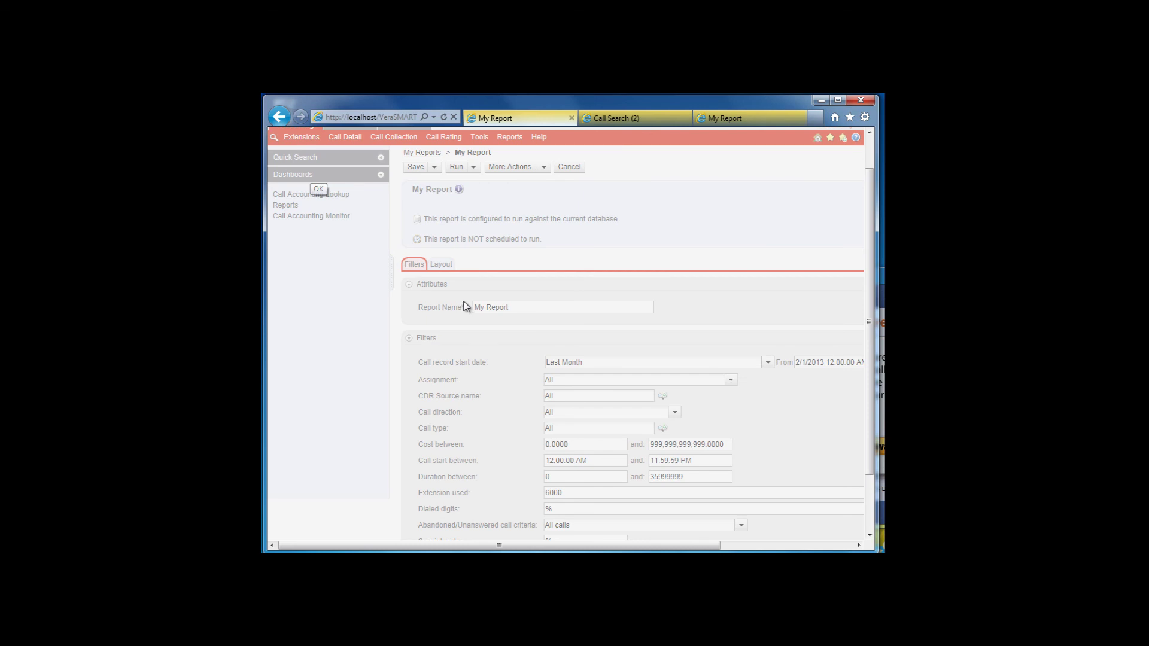